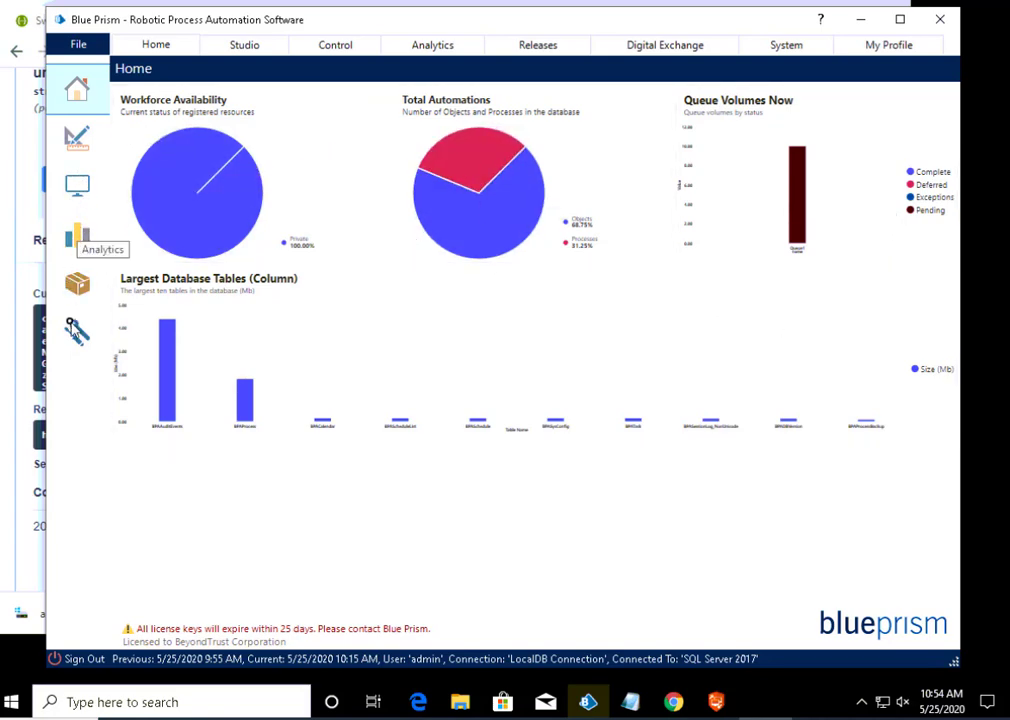
View the list of stored credentials in the system's security settings
click(77, 336)
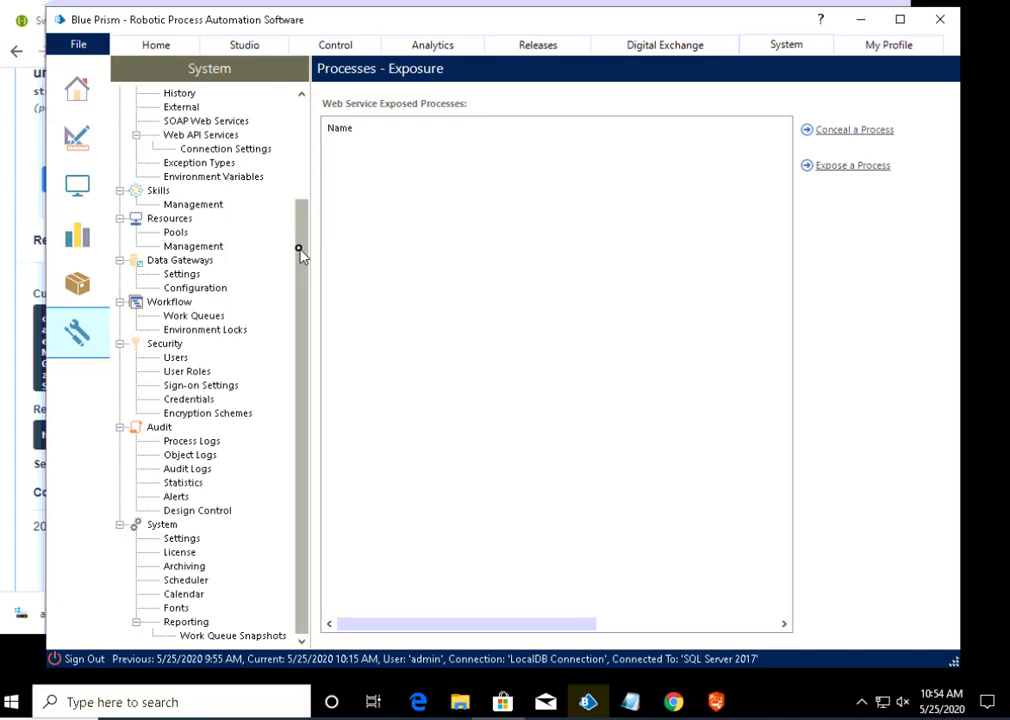
click(190, 400)
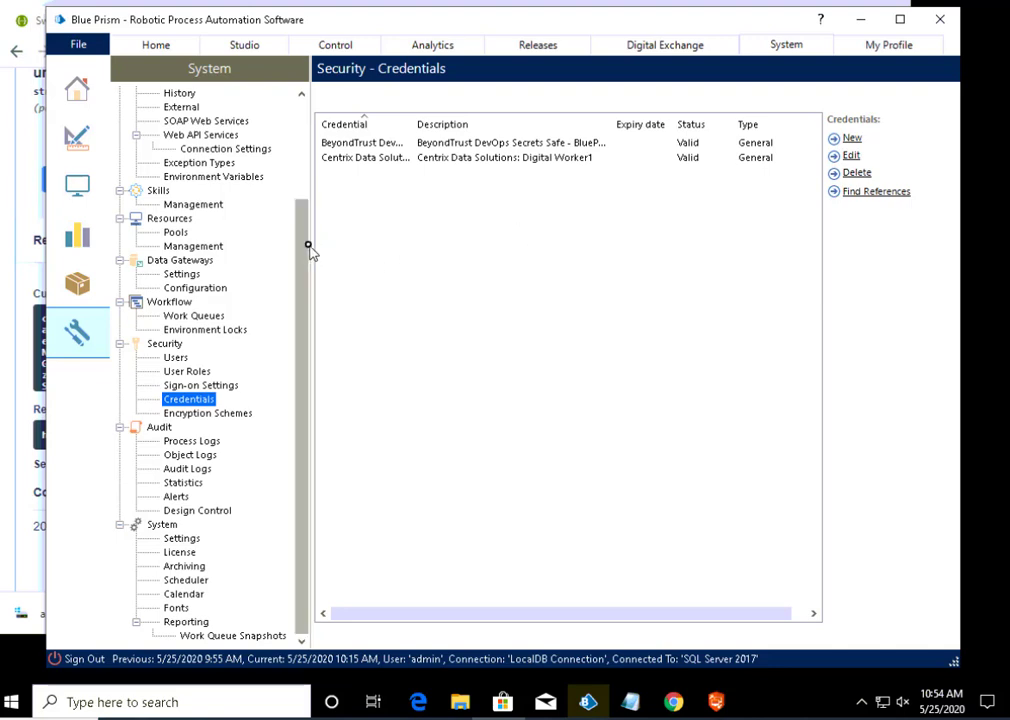
scroll(309, 180, up, 3)
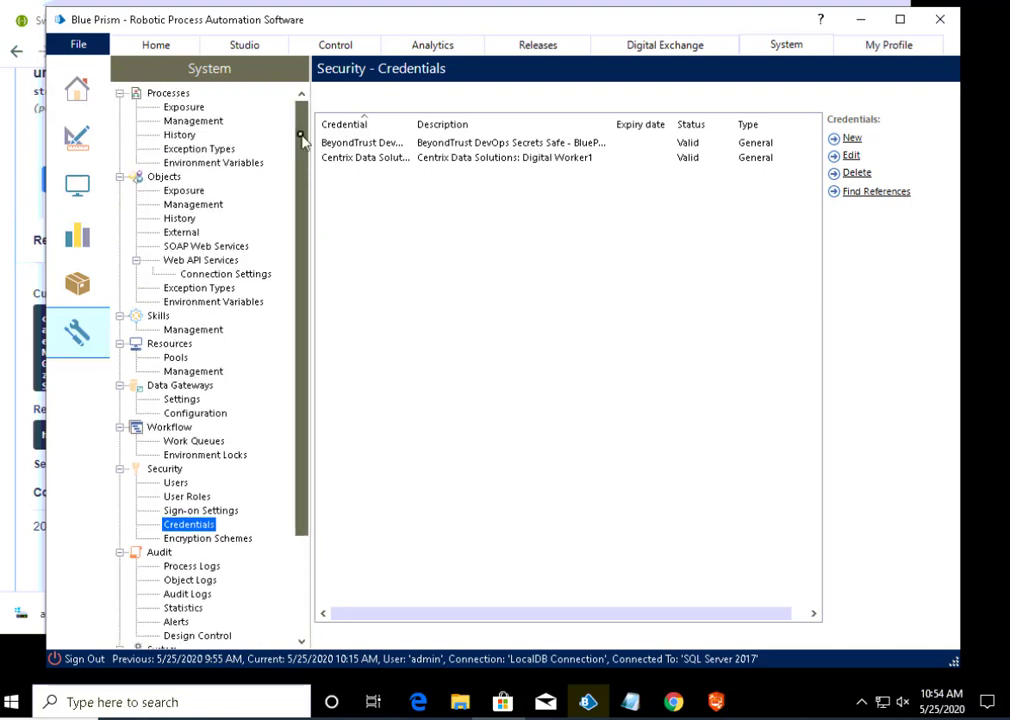
Open the Centrix Data Solutions - Create Order process from the Default process group for editing in Studio
click(80, 137)
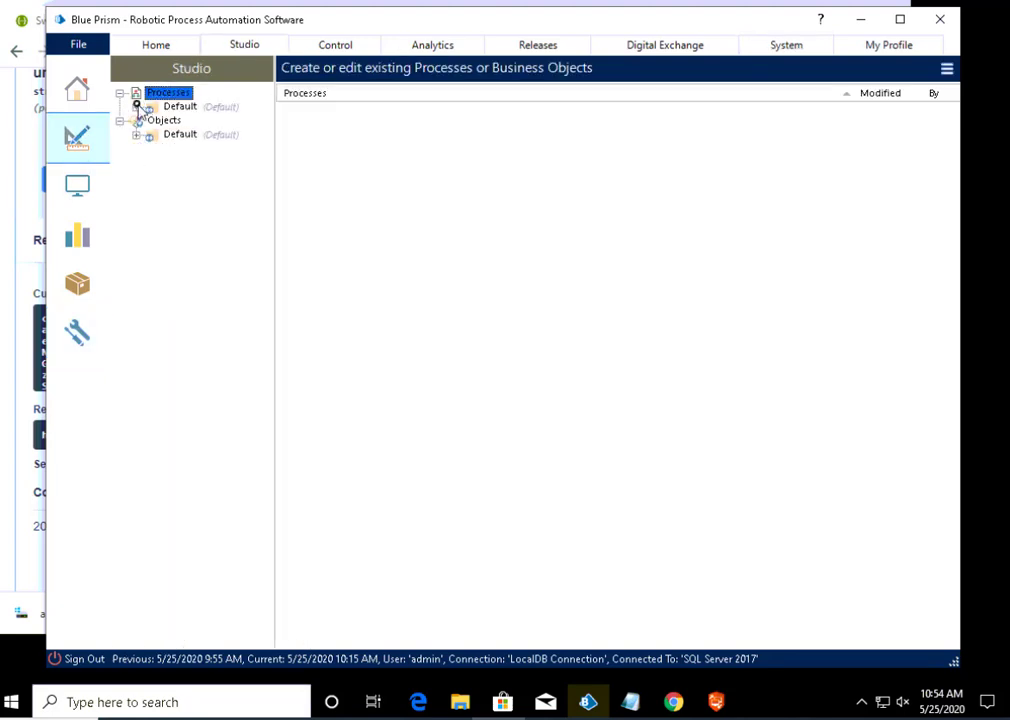
click(137, 106)
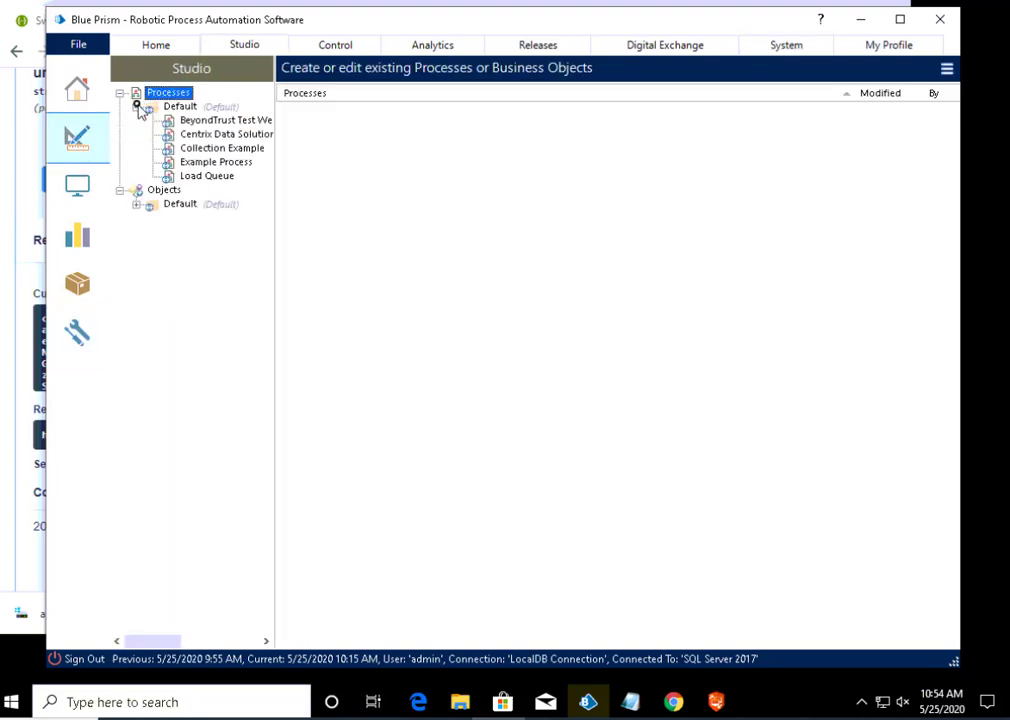
double_click(225, 141)
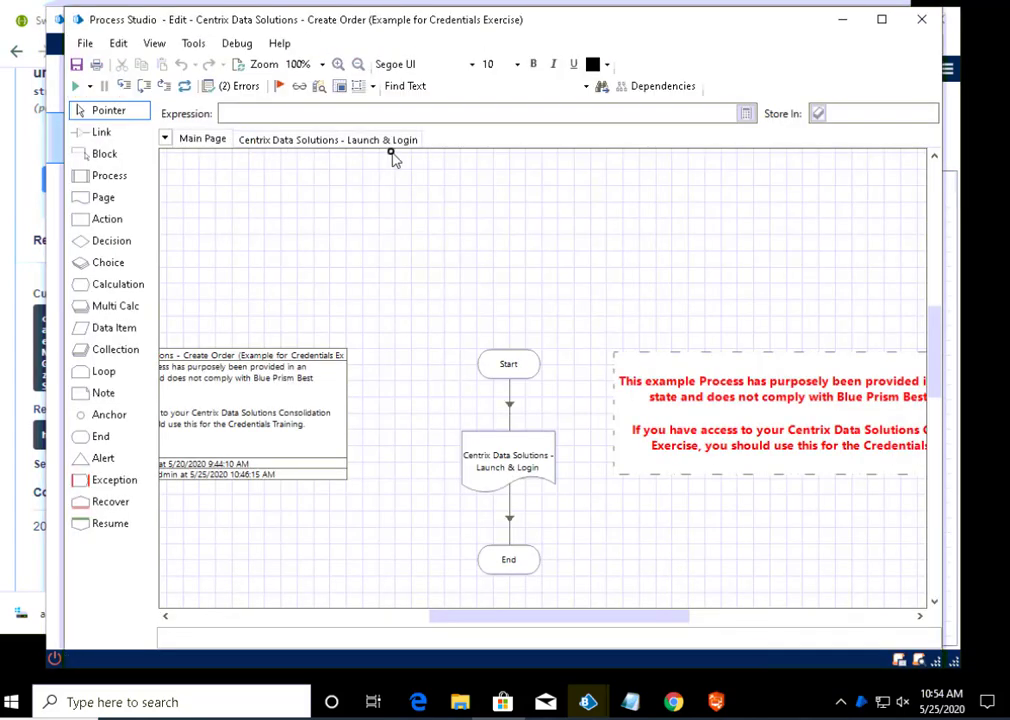
Show the Centrix Data Solutions - Launch & Login page and examine the inputs of the Credentials::Get action
click(327, 142)
drag(595, 617, 504, 598)
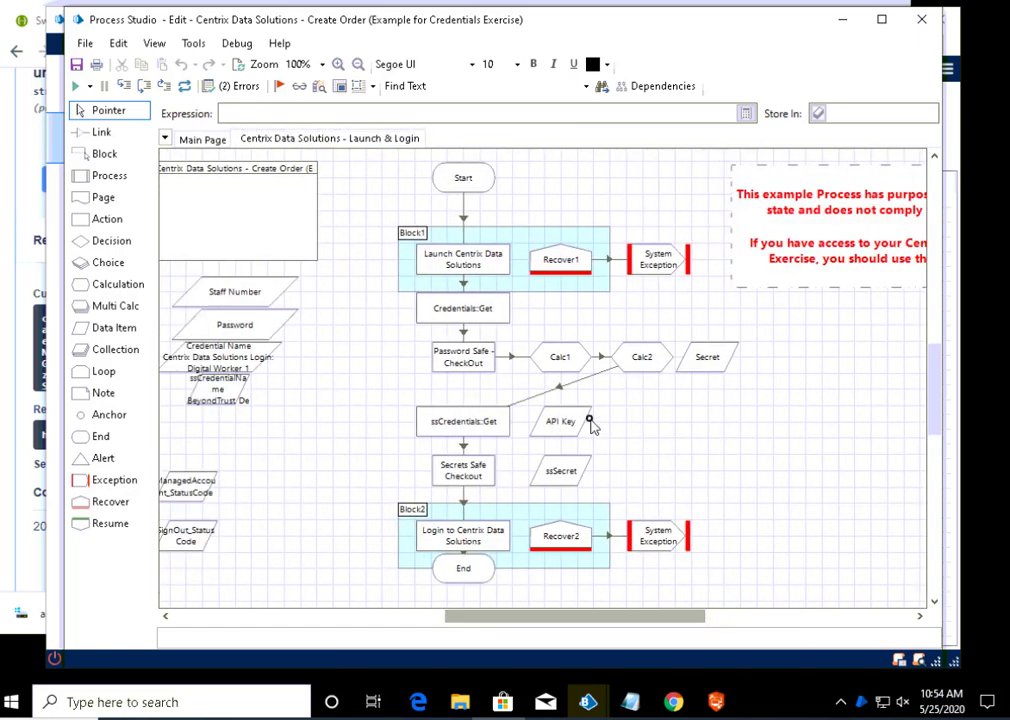
drag(567, 622, 533, 623)
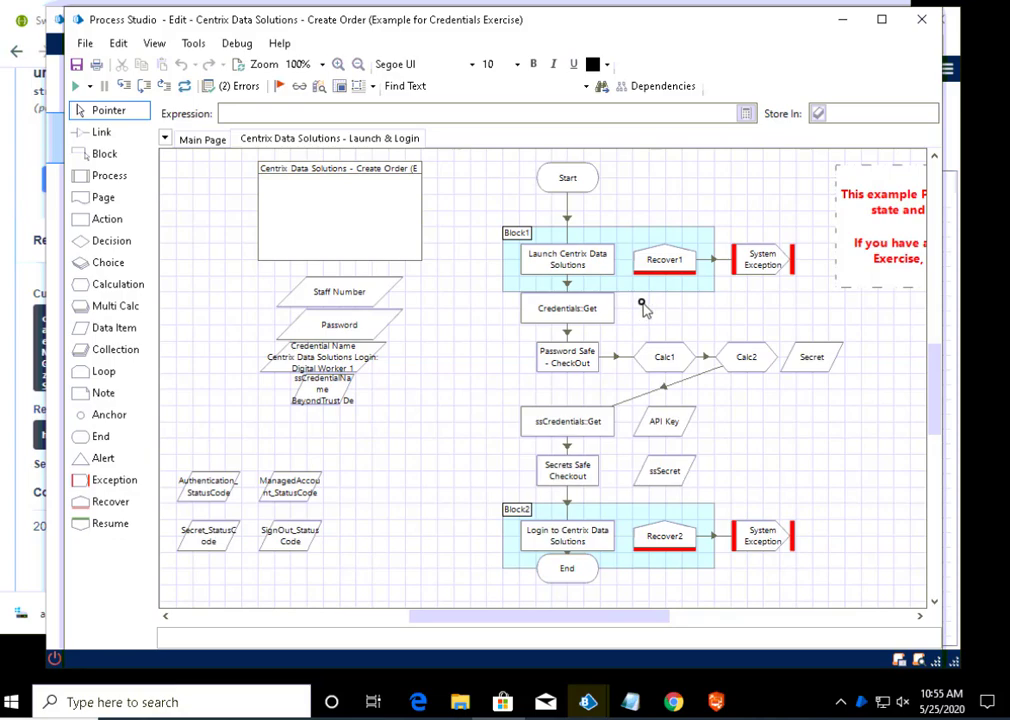
double_click(590, 310)
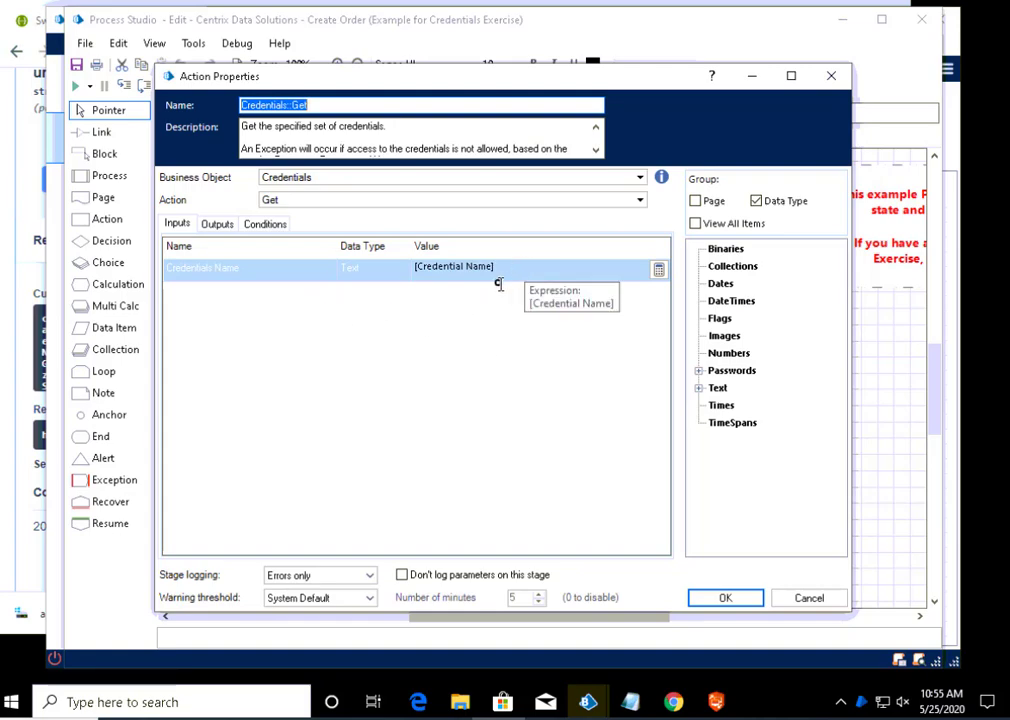
click(831, 76)
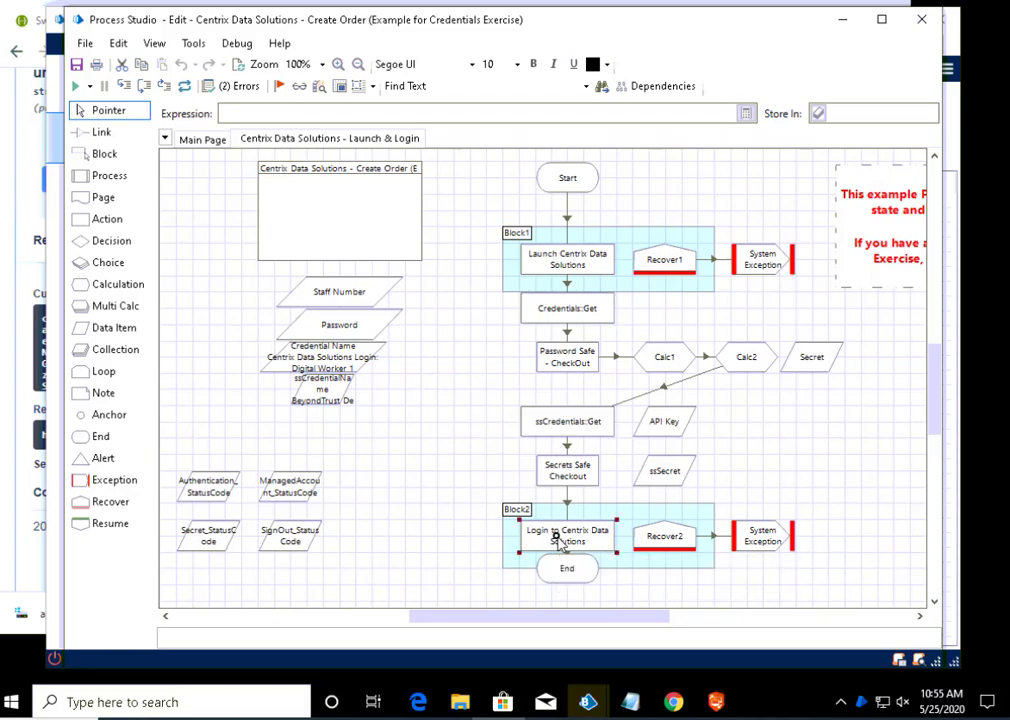
Replace the Password input of the Login to Centrix Data Solutions action with the [Password] data item
double_click(557, 541)
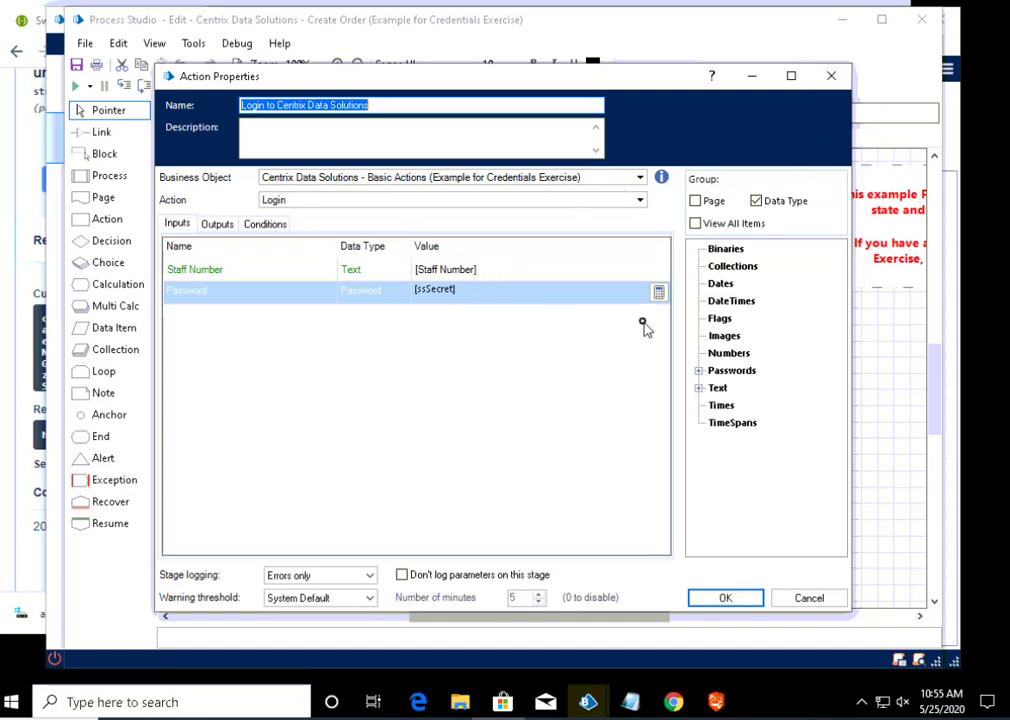
click(698, 371)
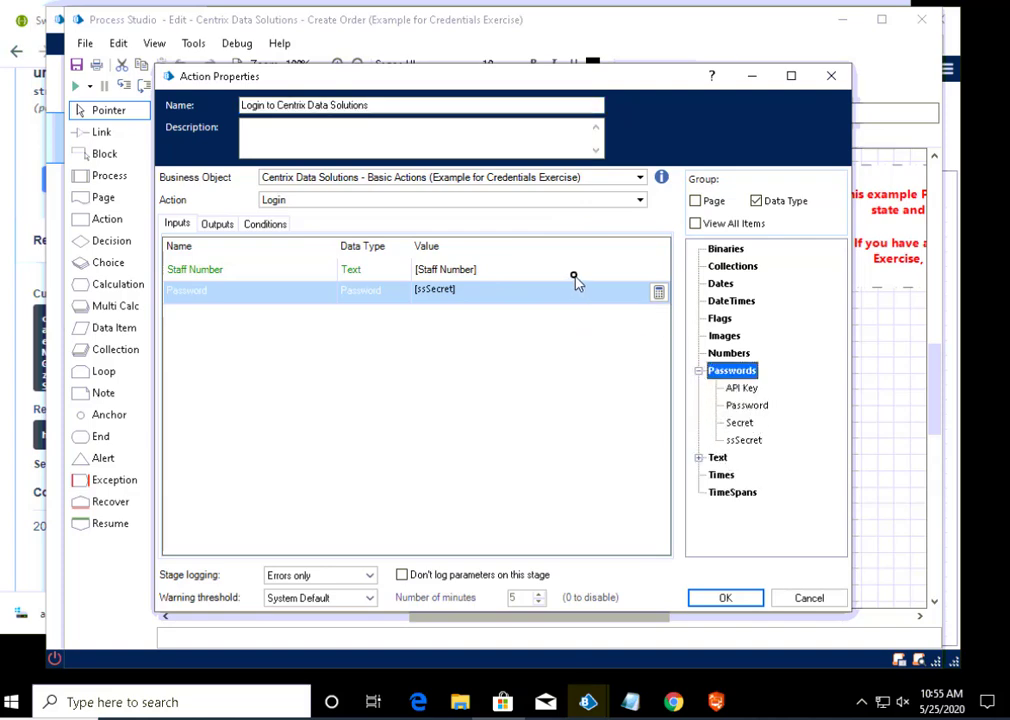
click(512, 298)
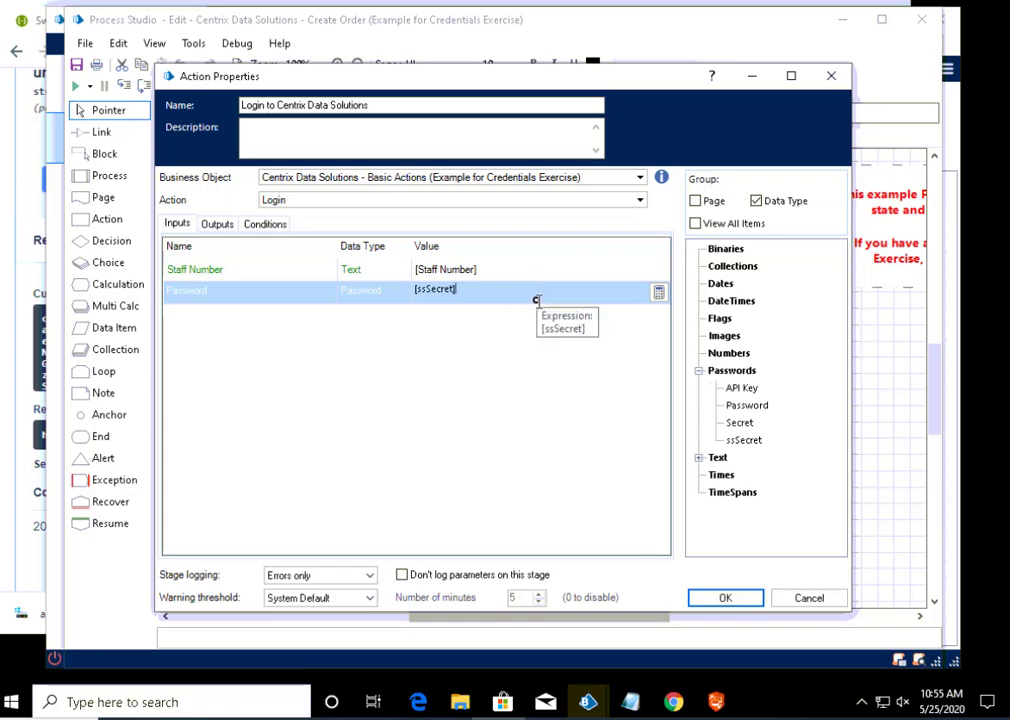
key(BackSpace)
key(BackSpace)
key(BackSpace)
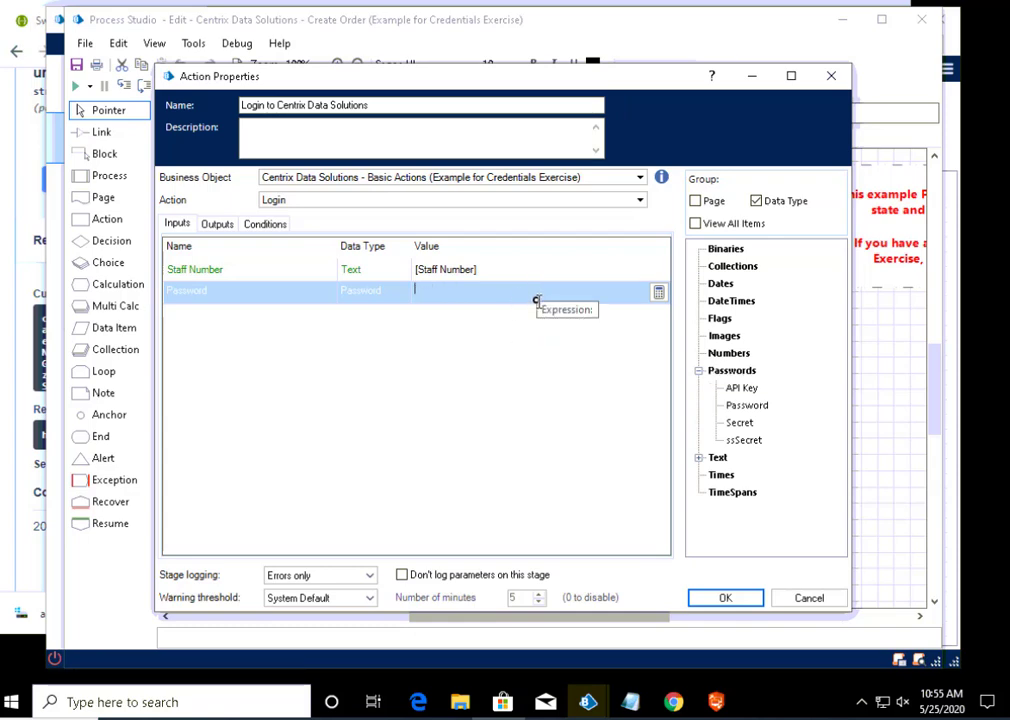
click(729, 406)
drag(729, 406, 481, 300)
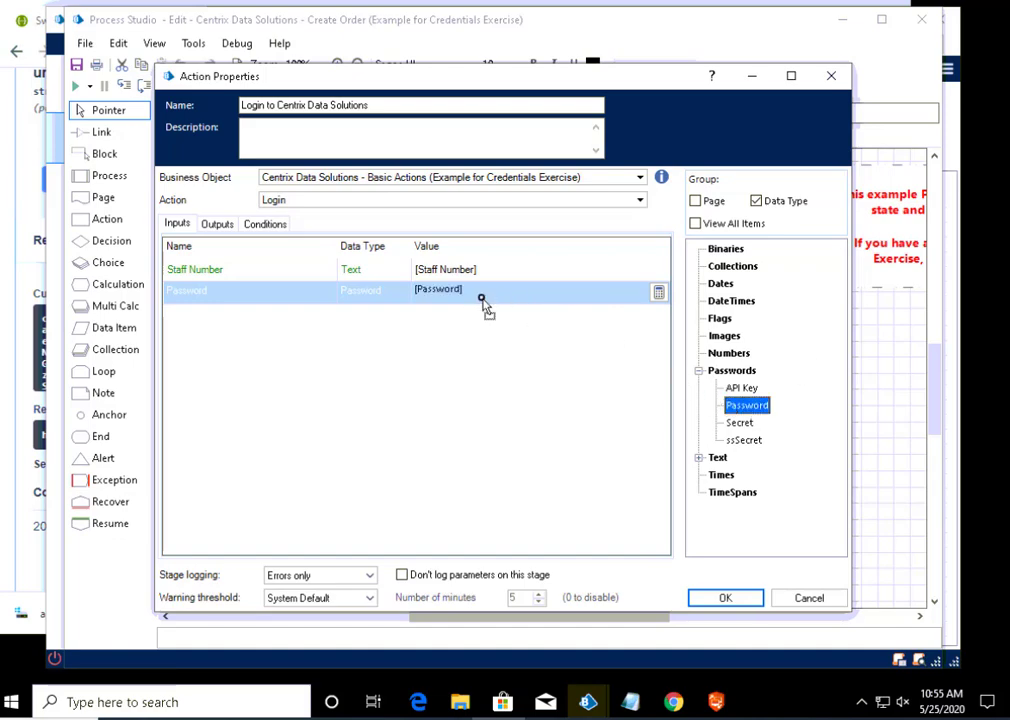
click(733, 600)
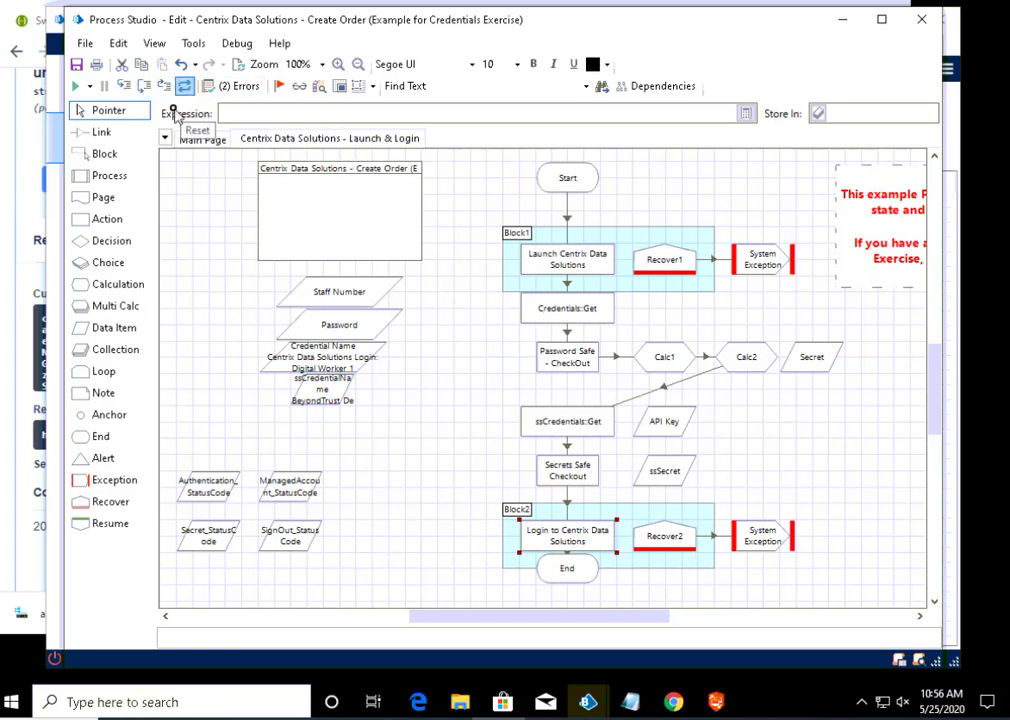
Run the Create Order process and close the Centrix Data Solutions application it launches
click(75, 87)
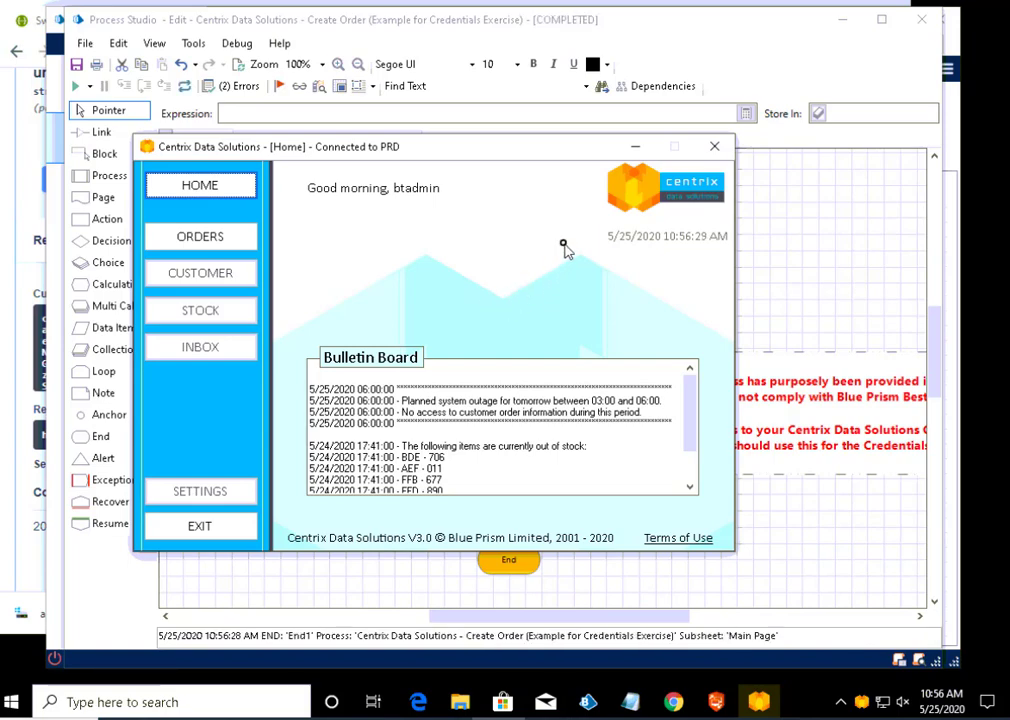
click(716, 146)
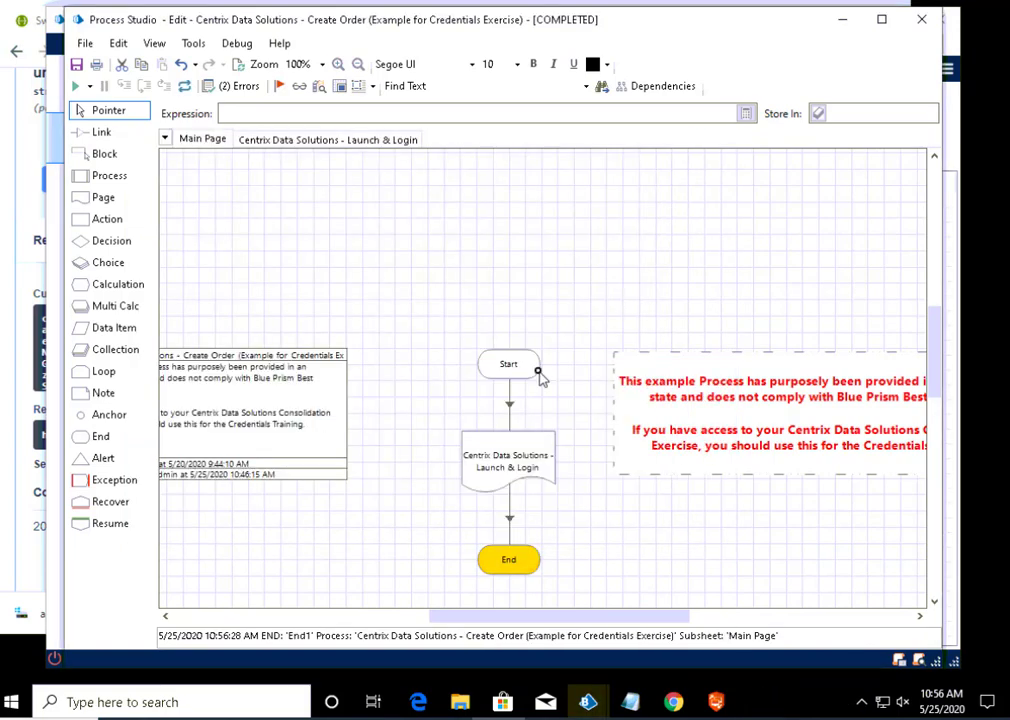
On the Launch & Login page, set the Login to Centrix Data Solutions action's Password input to the [Secret] data item
click(322, 142)
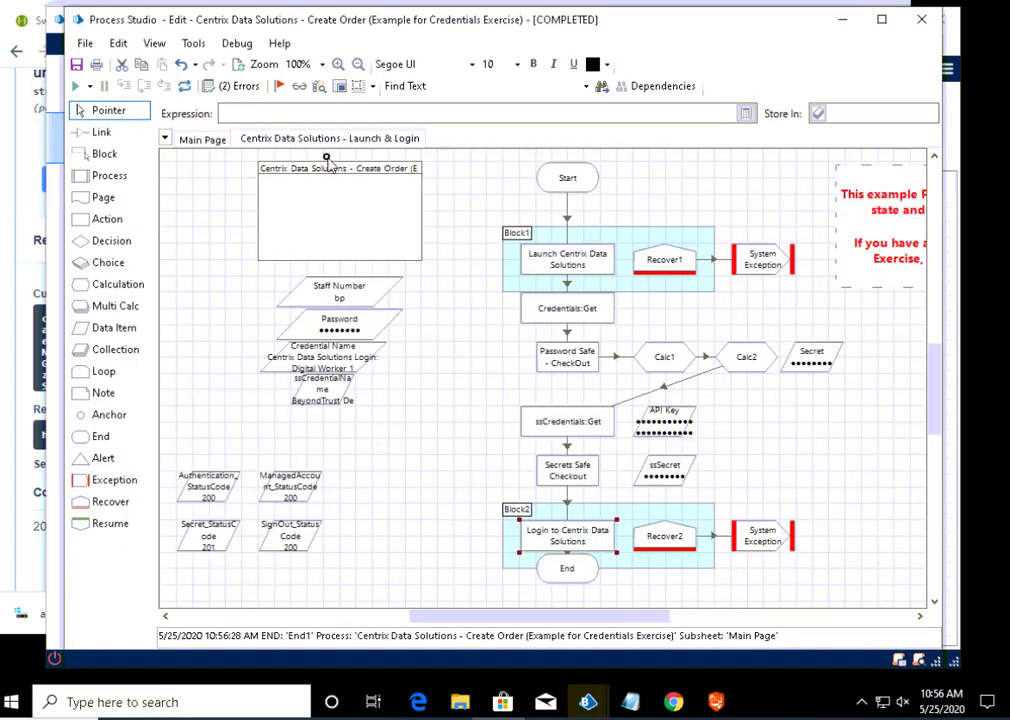
double_click(550, 543)
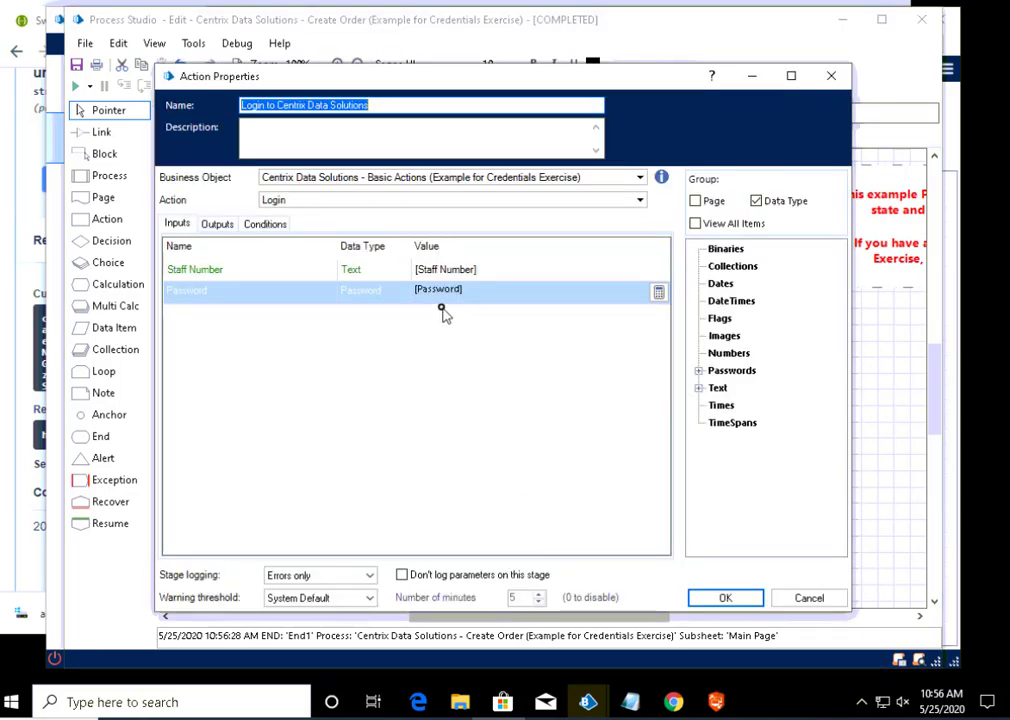
click(479, 288)
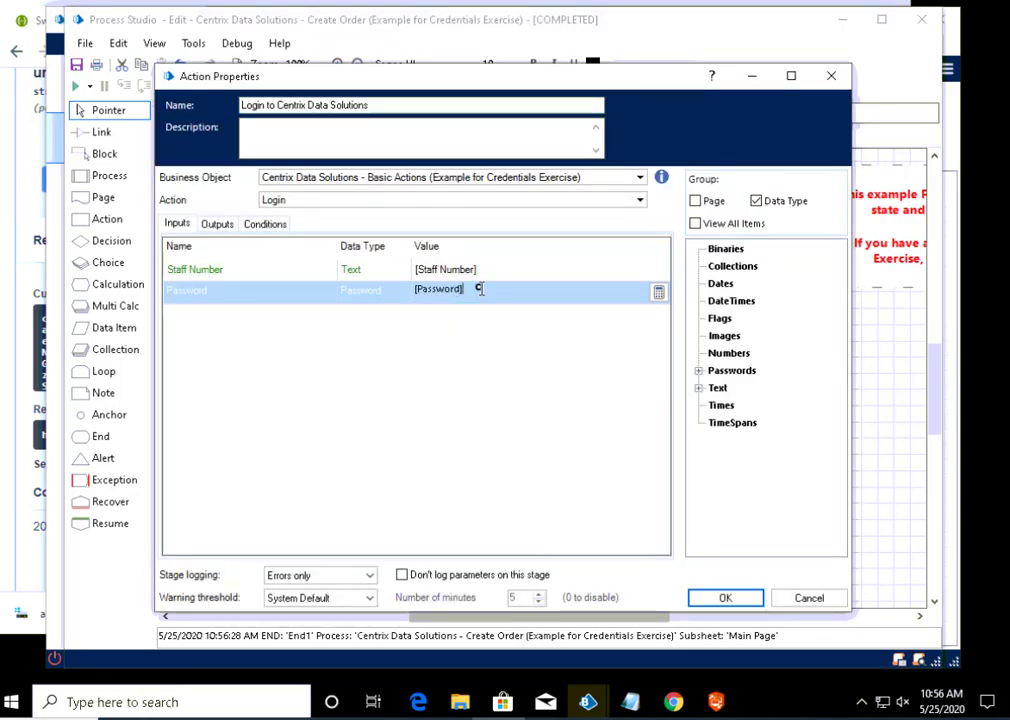
key(BackSpace)
key(BackSpace)
key(BackSpace)
key(BackSpace)
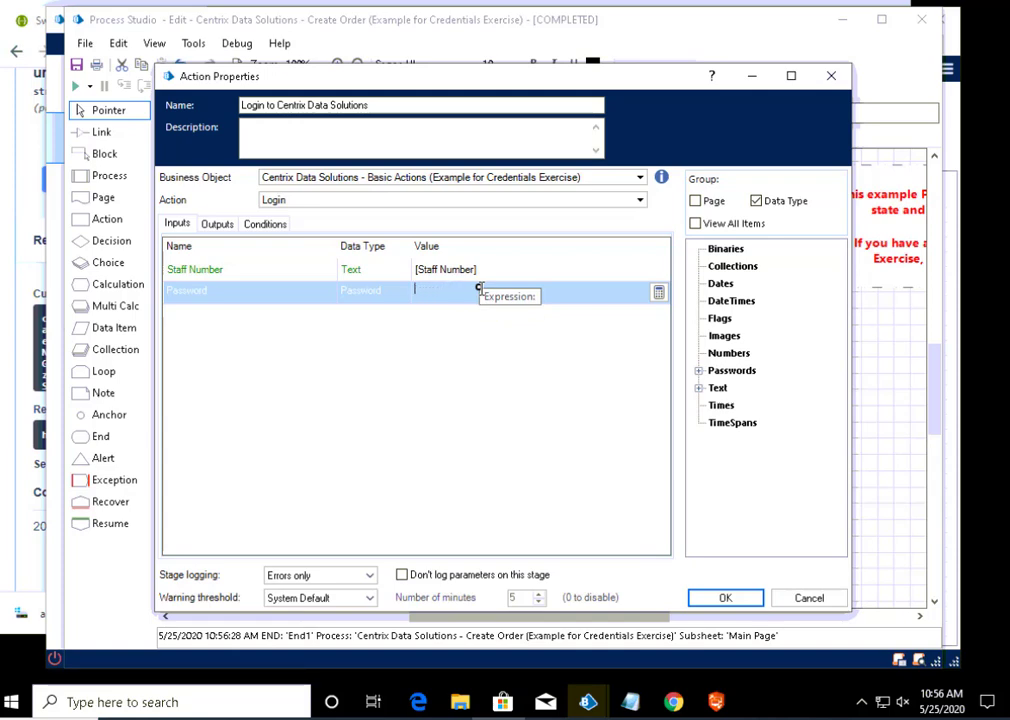
click(697, 373)
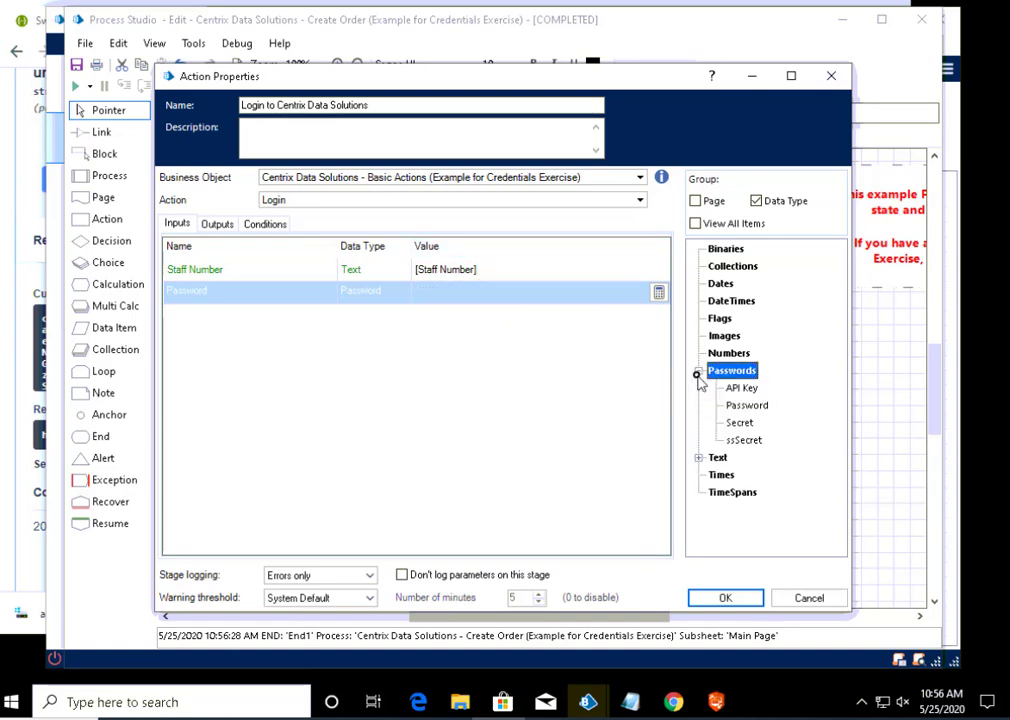
click(739, 423)
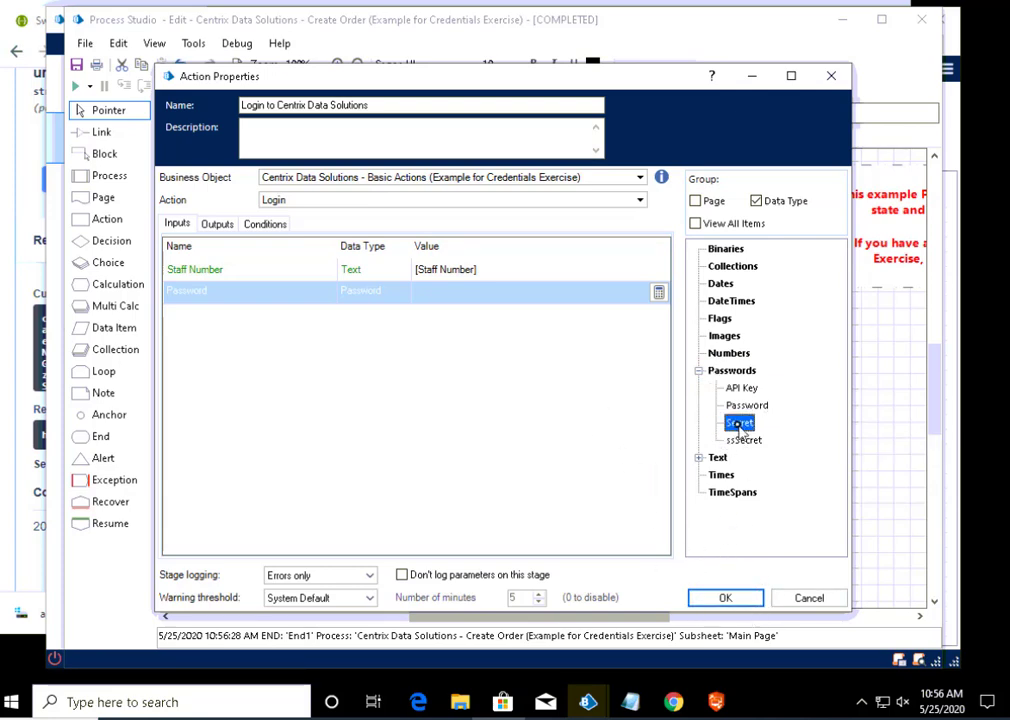
drag(741, 425, 440, 290)
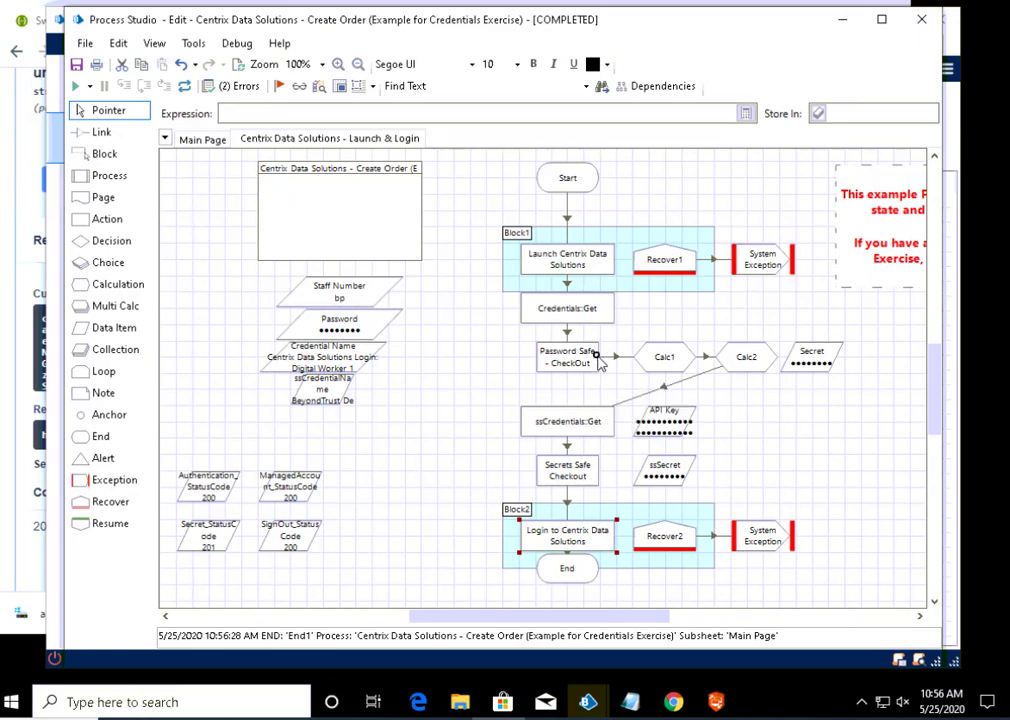
Examine the input parameters of the Password Safe - CheckOut action
click(585, 368)
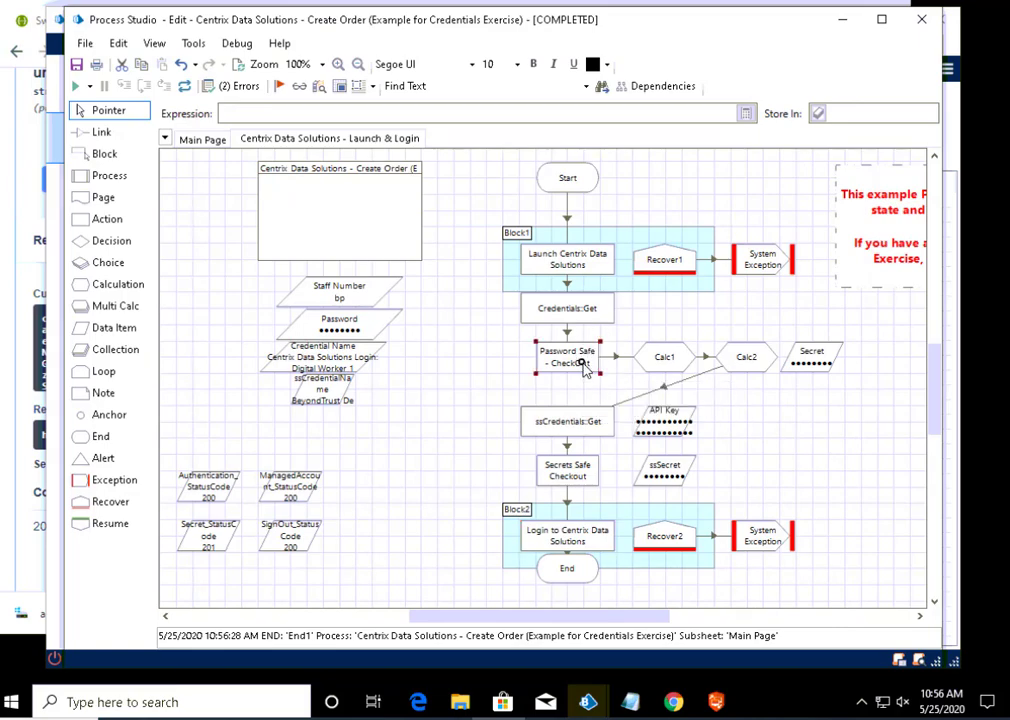
double_click(585, 368)
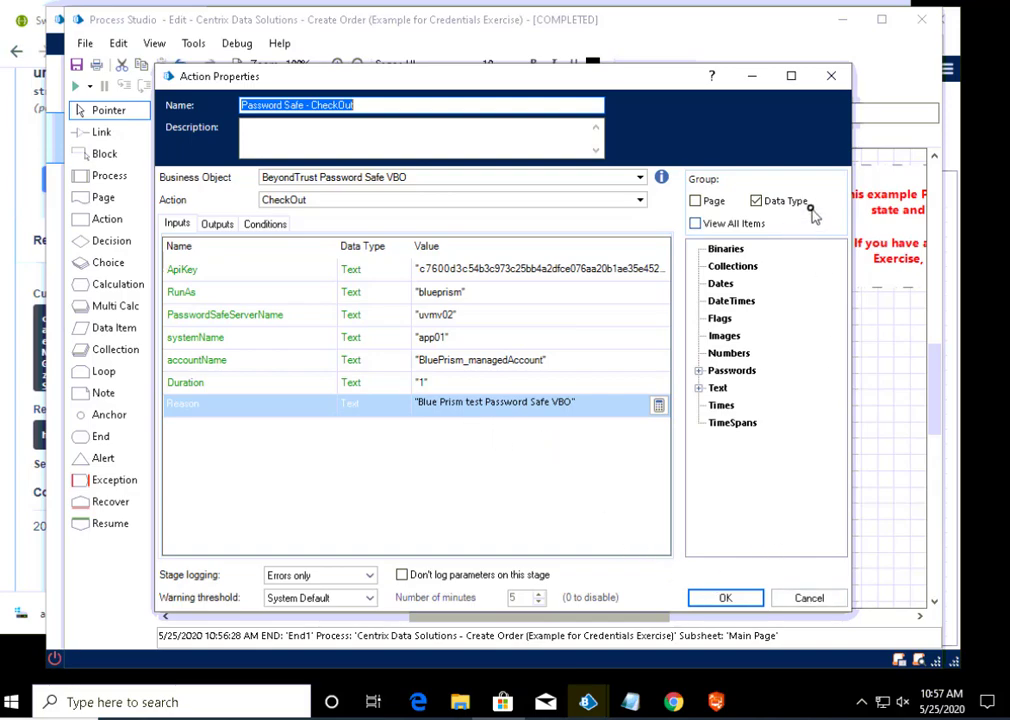
click(832, 77)
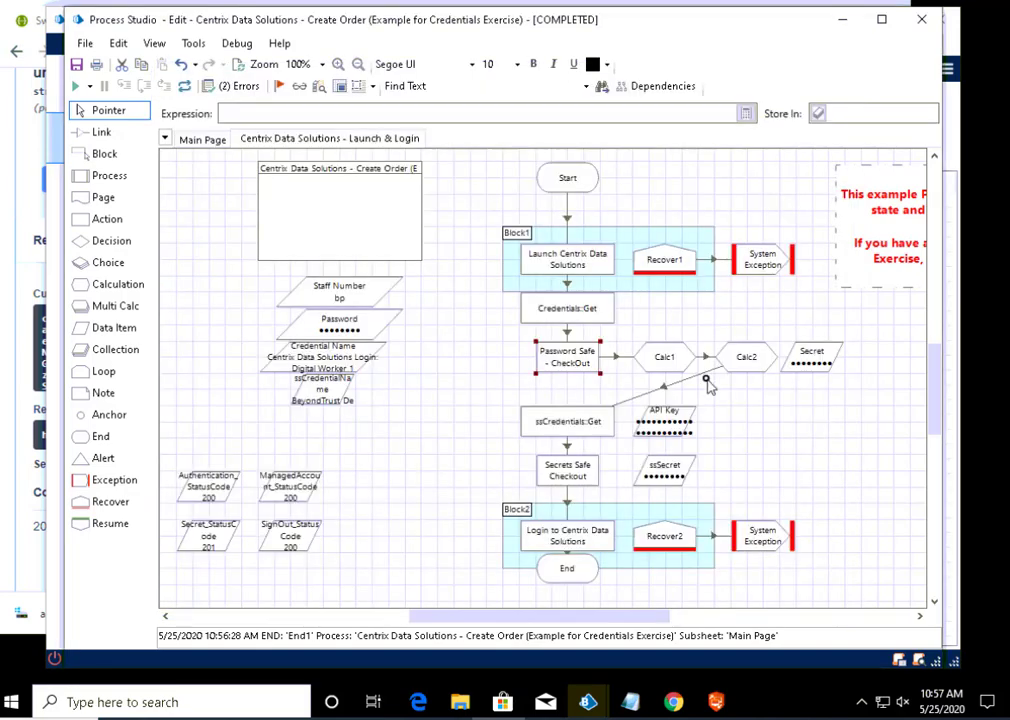
Check which data item feeds the Password input of the Login to Centrix Data Solutions action
click(556, 541)
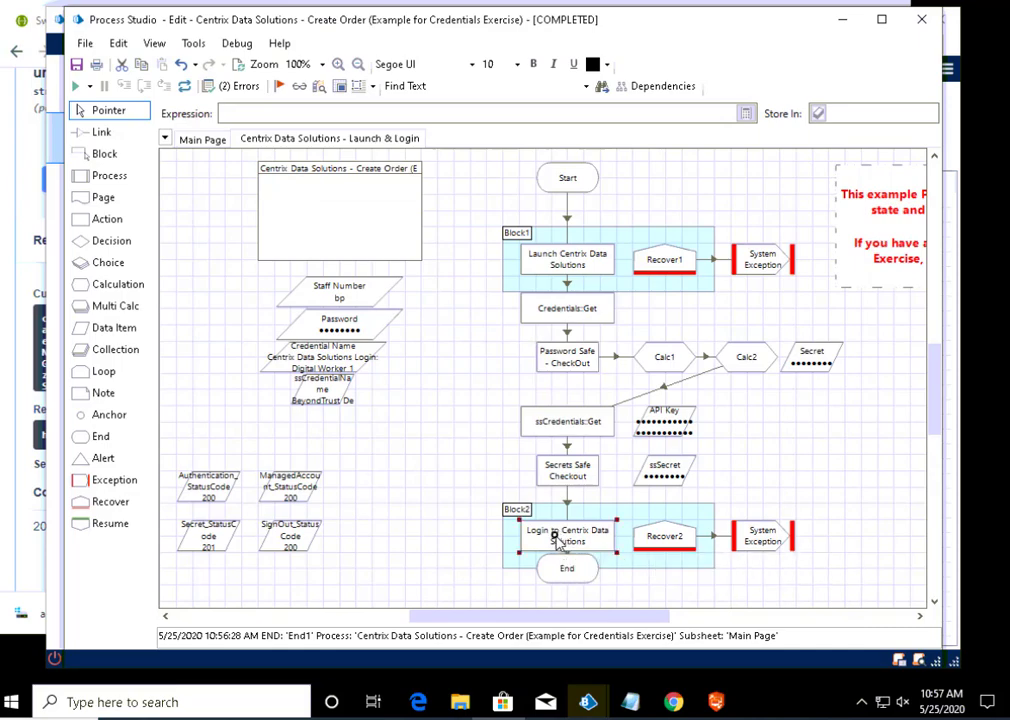
double_click(556, 541)
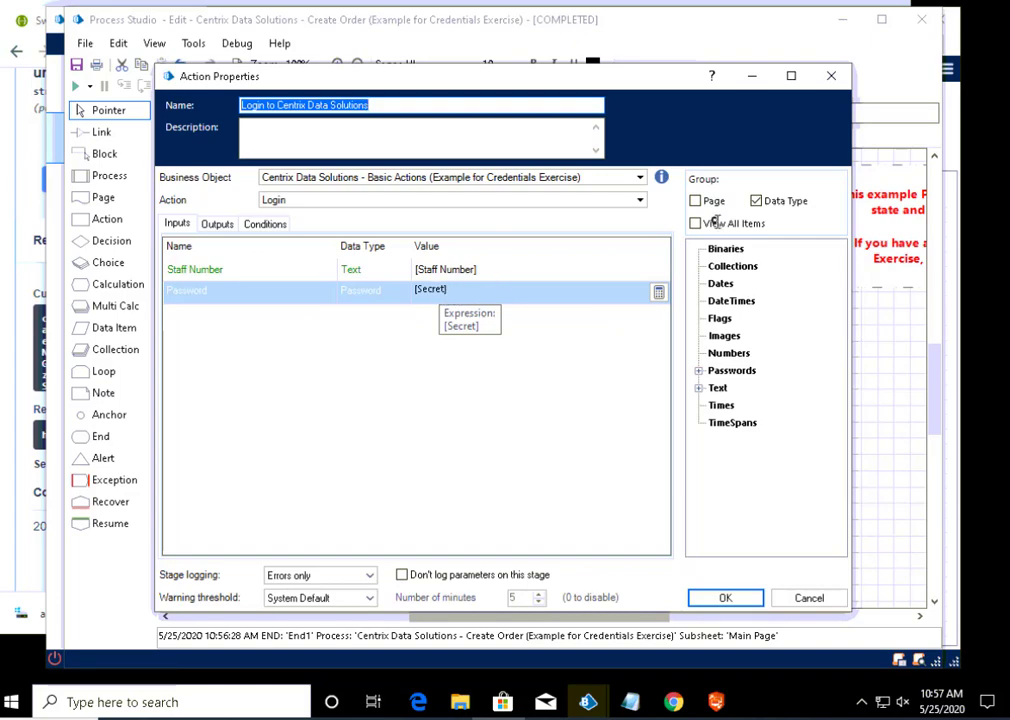
click(826, 78)
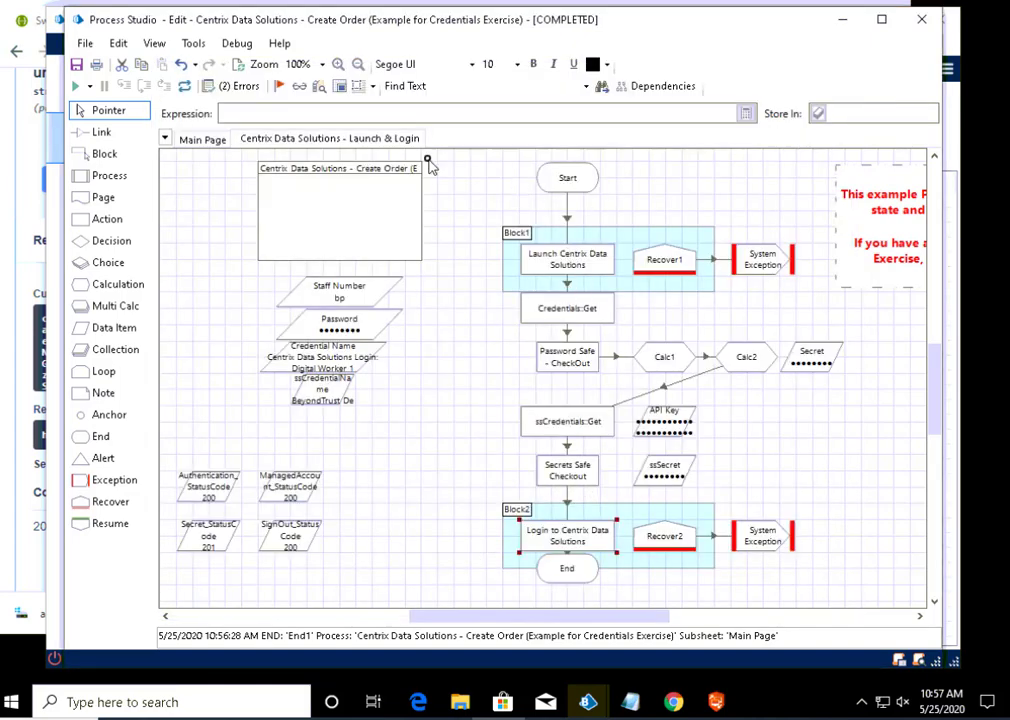
Reset and rerun the process, close the launched Centrix application, and show the Launch & Login page
click(184, 86)
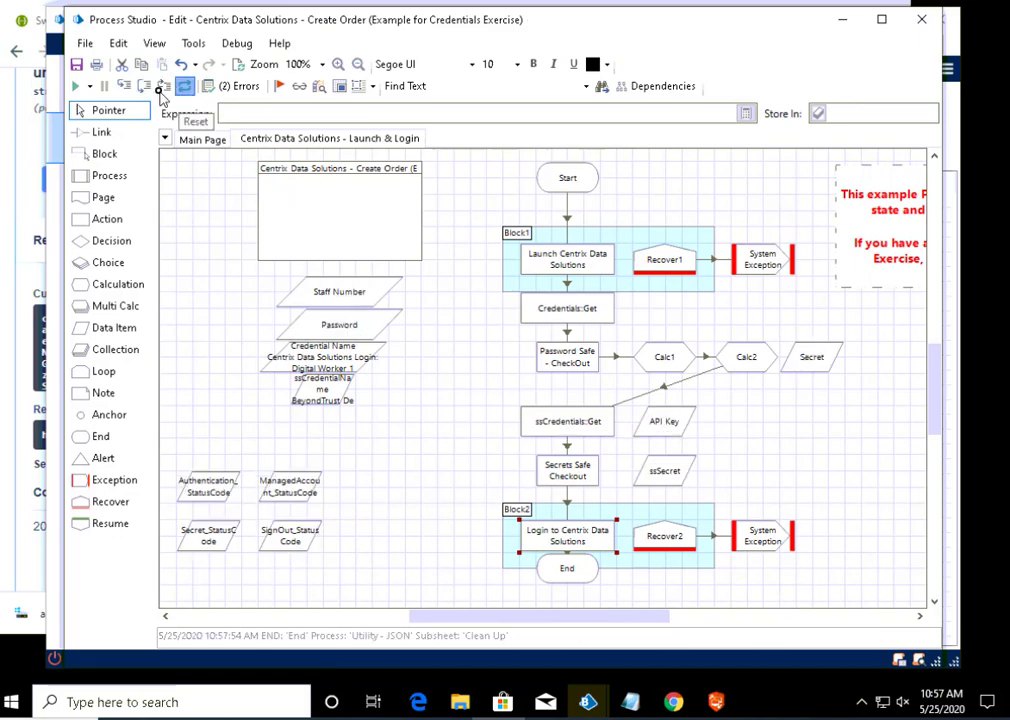
click(77, 87)
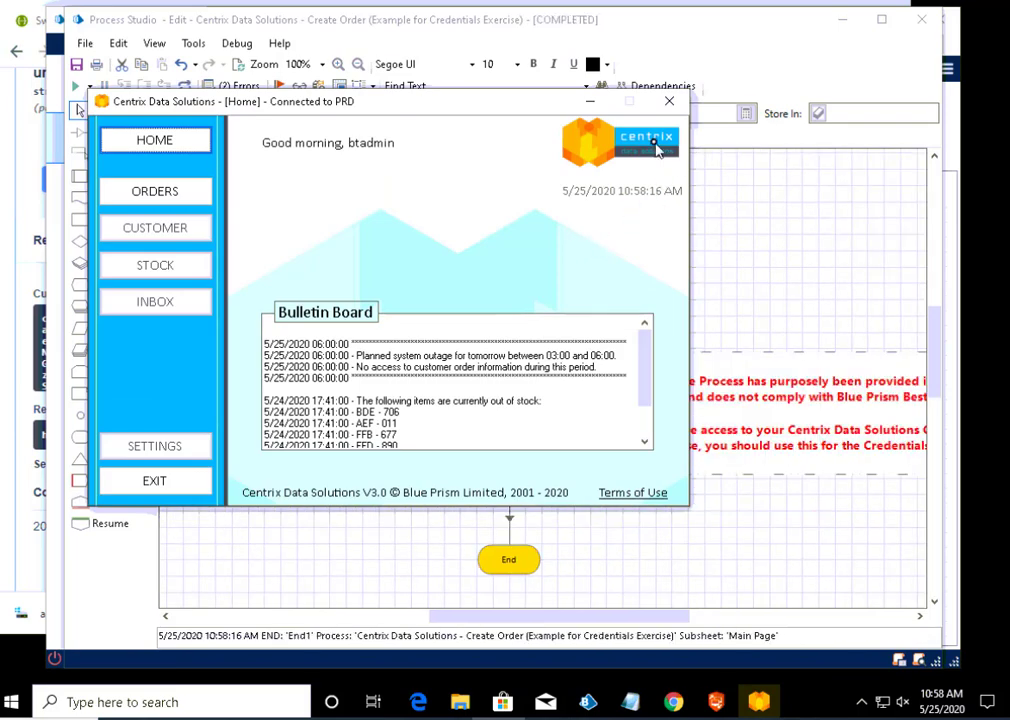
click(670, 101)
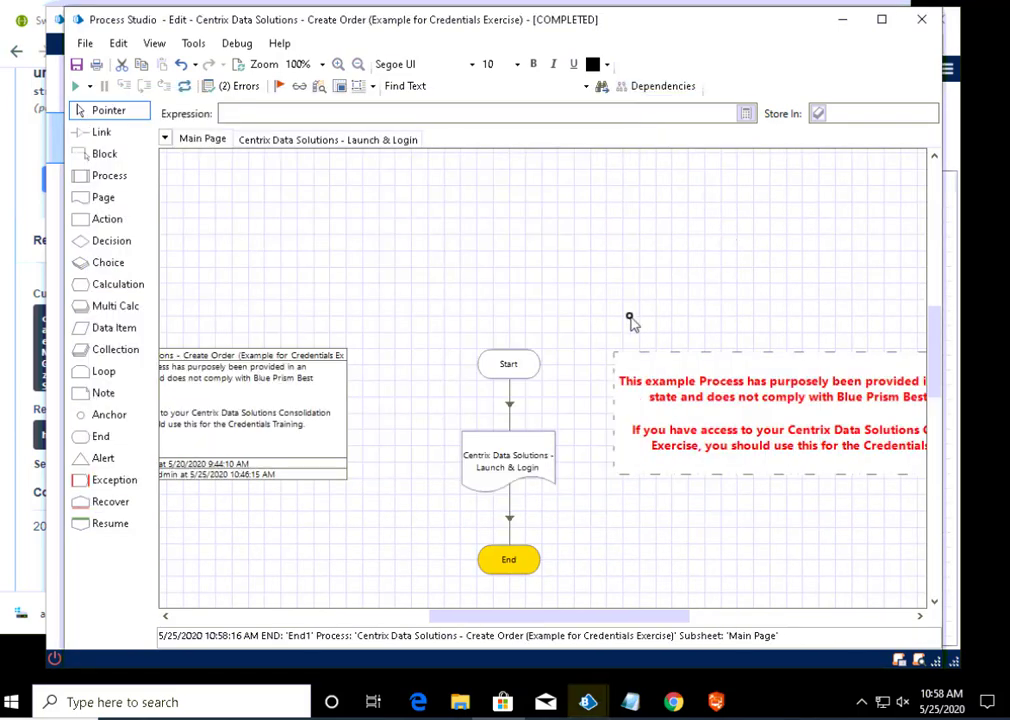
click(318, 140)
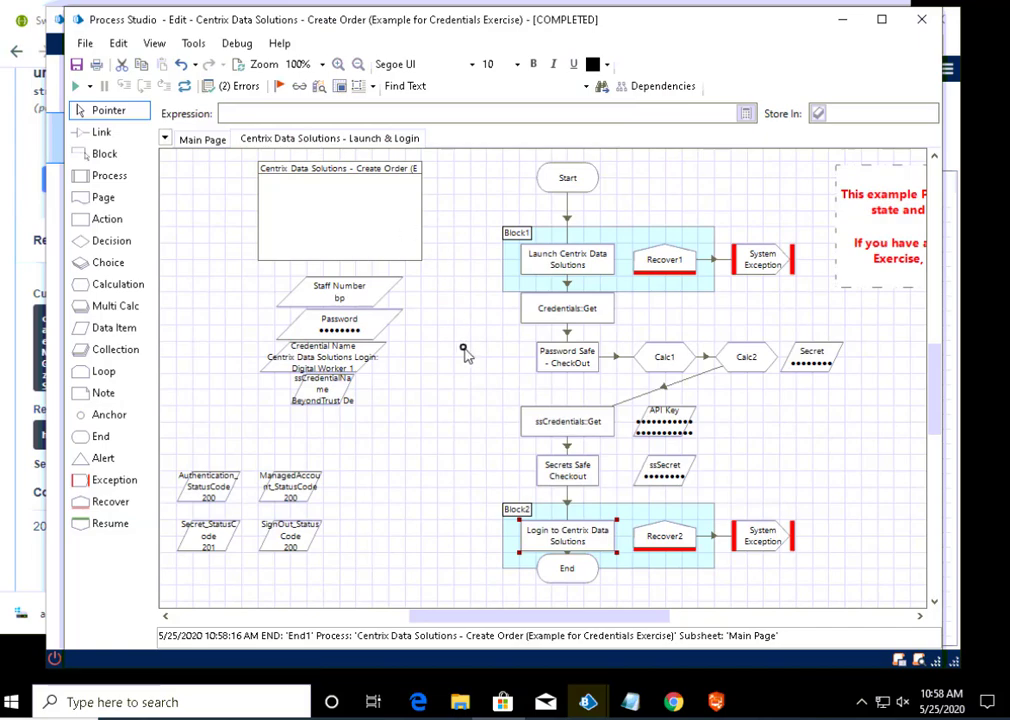
Examine the input parameters and the output storage of the Secrets Safe Checkout action
click(570, 476)
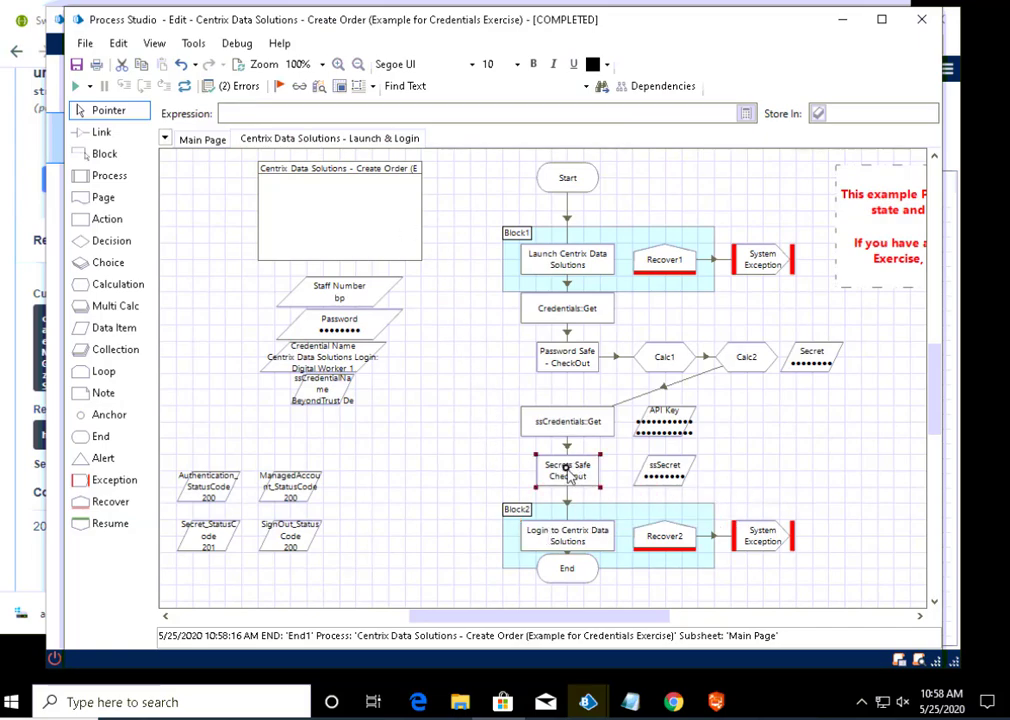
double_click(567, 476)
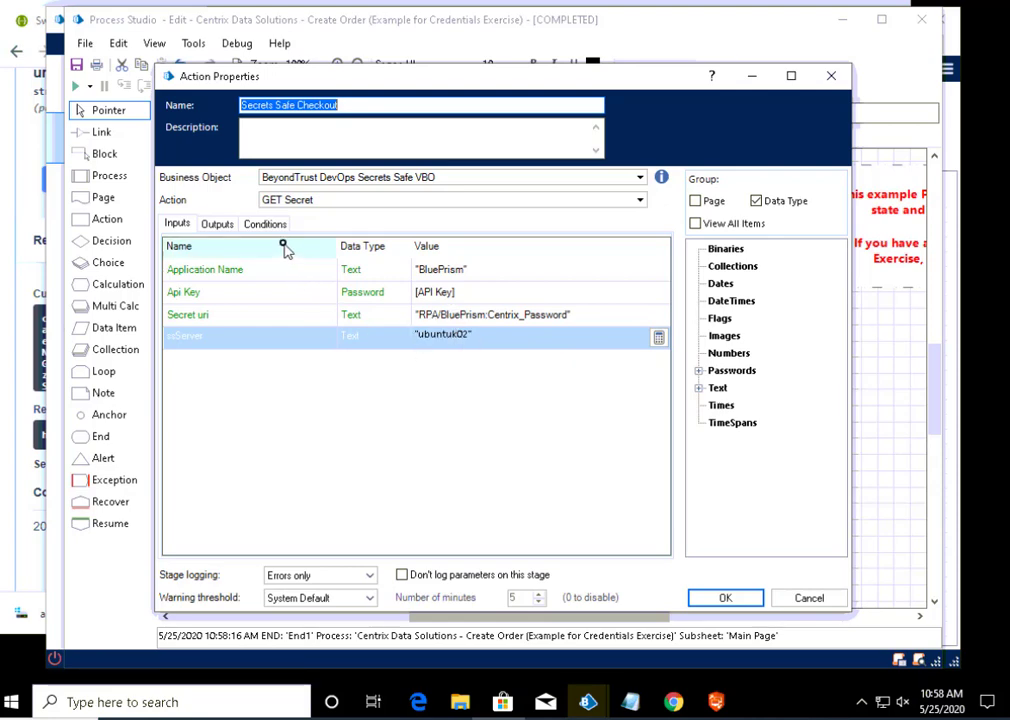
click(222, 230)
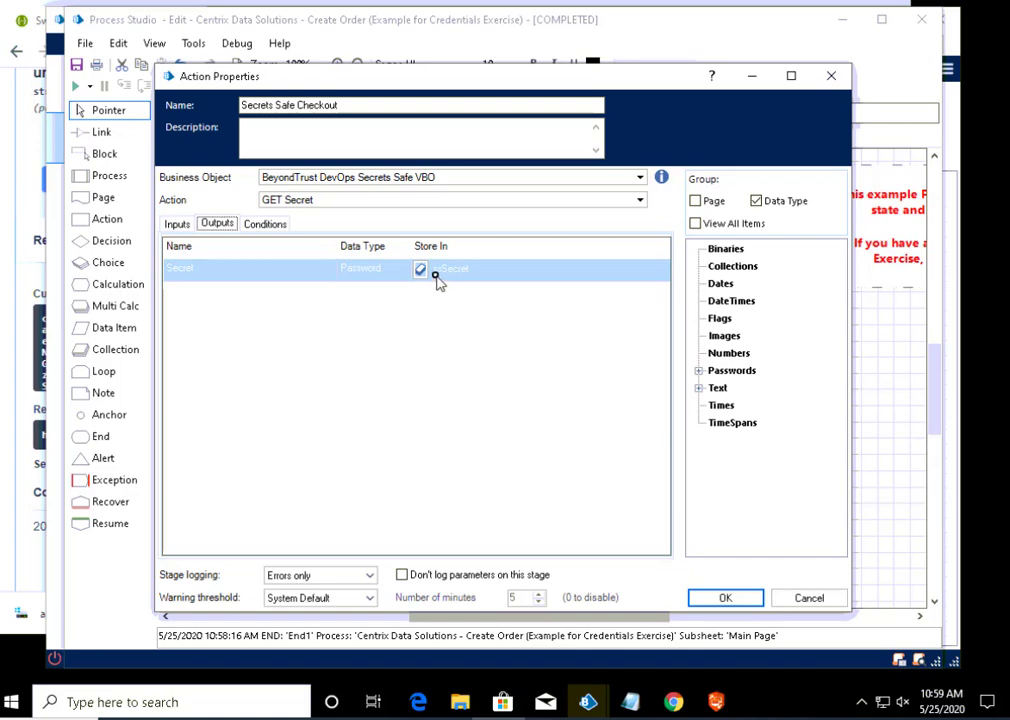
click(800, 598)
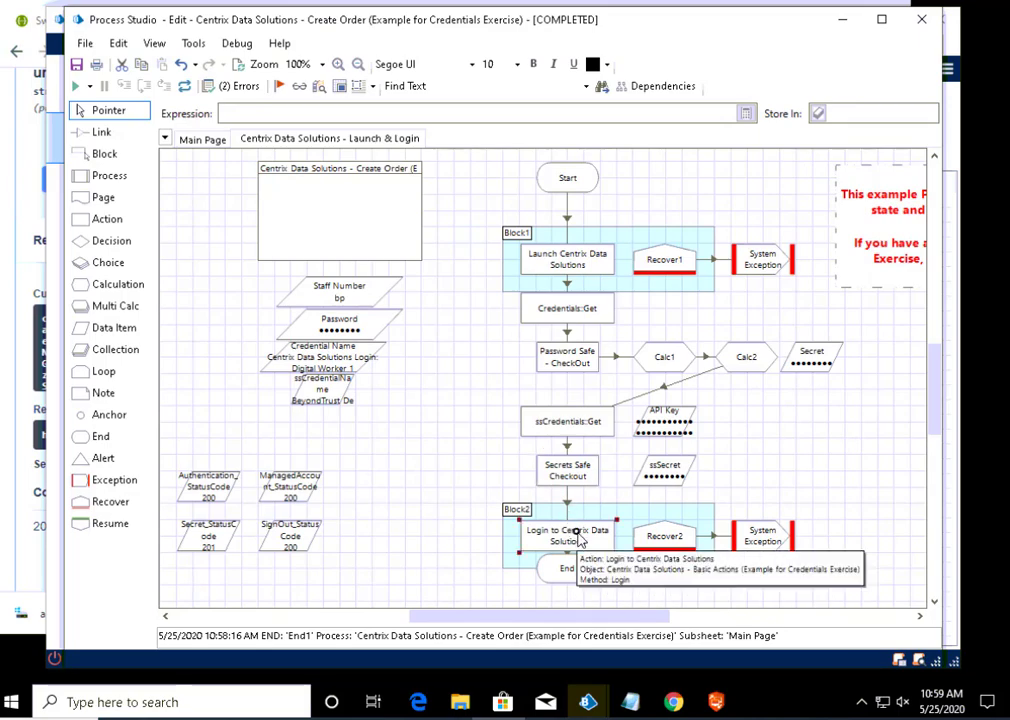
Set the Login to Centrix Data Solutions action's Password input to the [ssSecret] data item
double_click(578, 538)
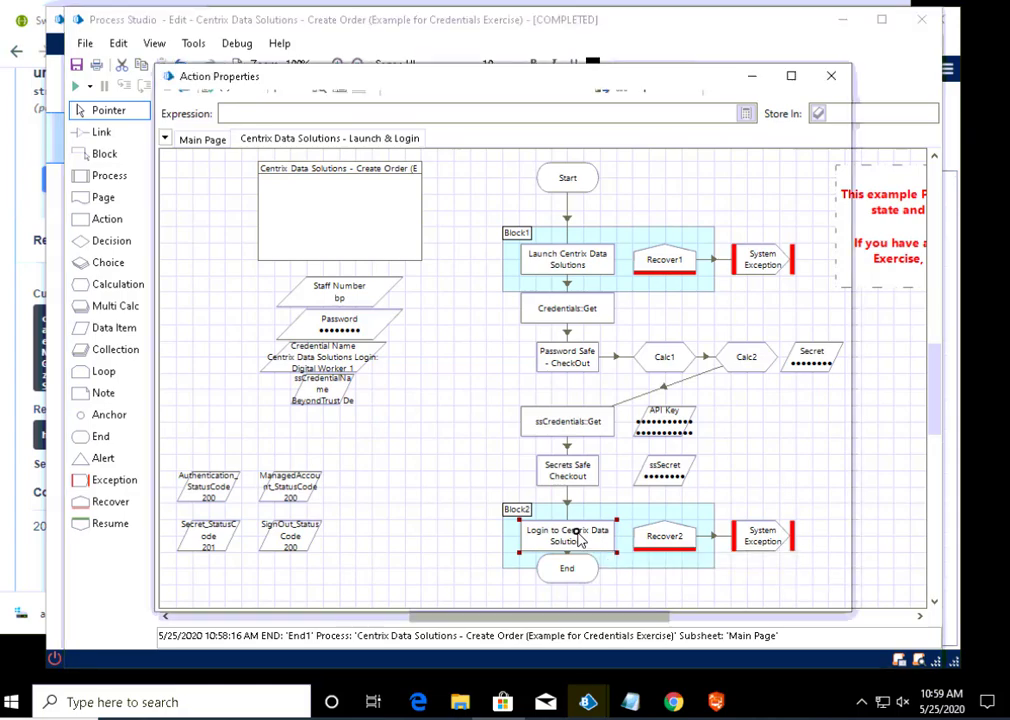
click(465, 293)
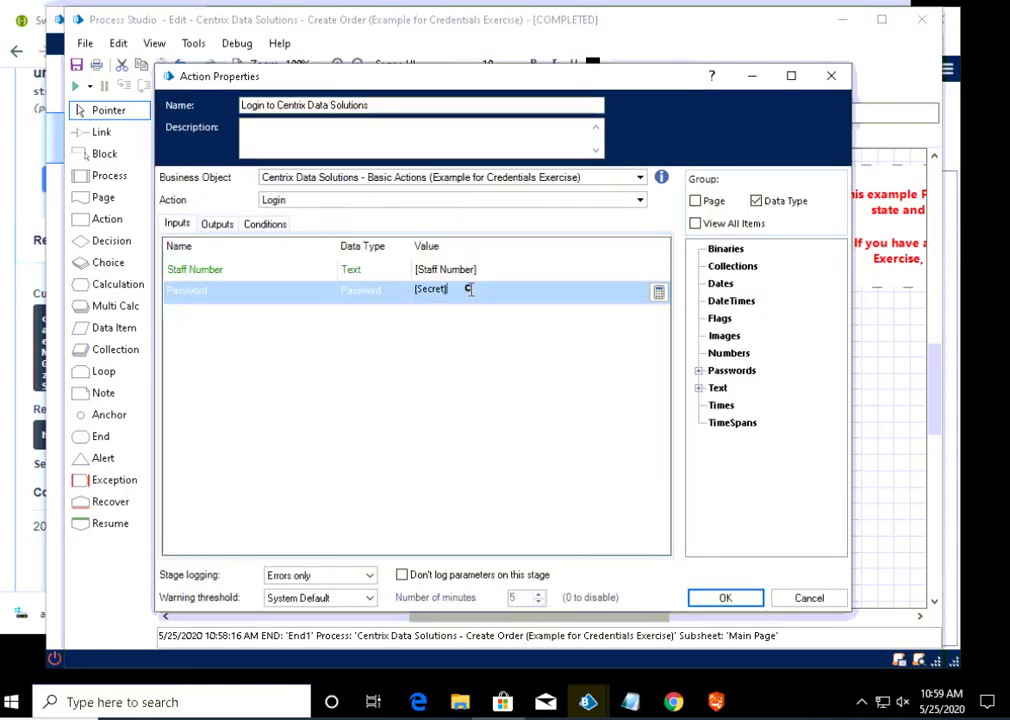
key(BackSpace)
key(BackSpace)
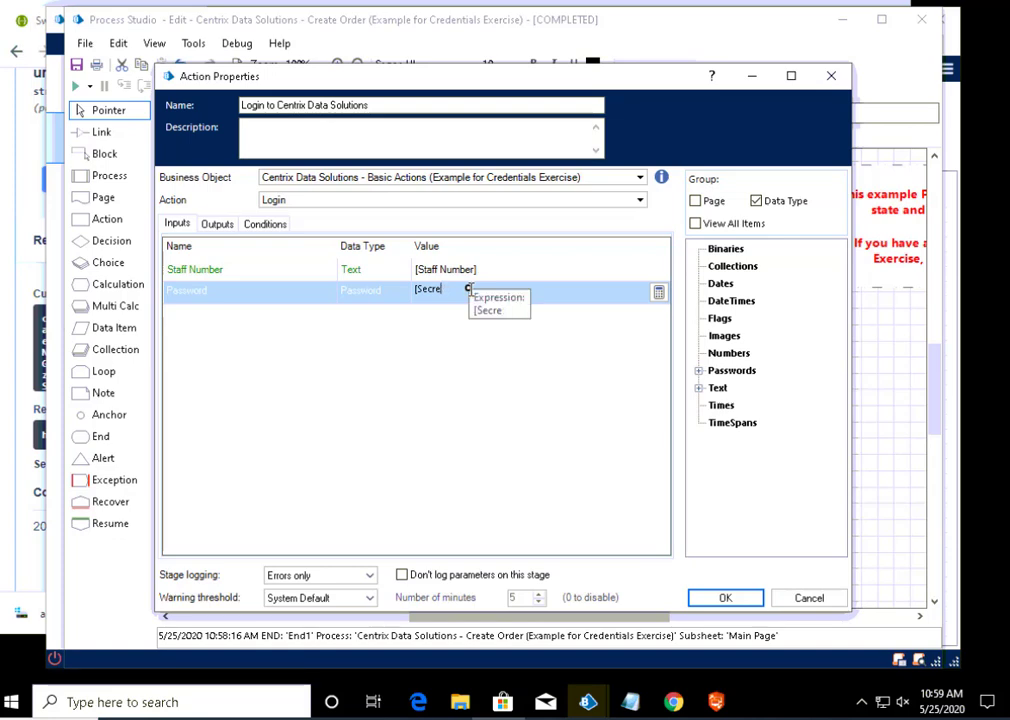
key(BackSpace)
key(BackSpace)
key(BackSpace)
key(BackSpace)
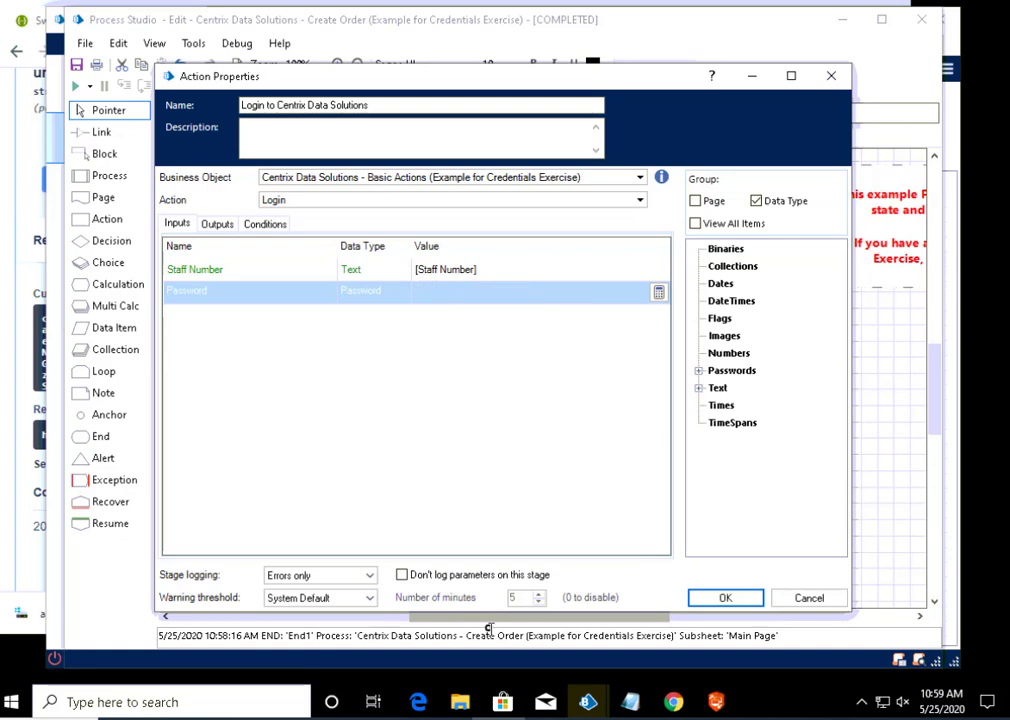
click(699, 373)
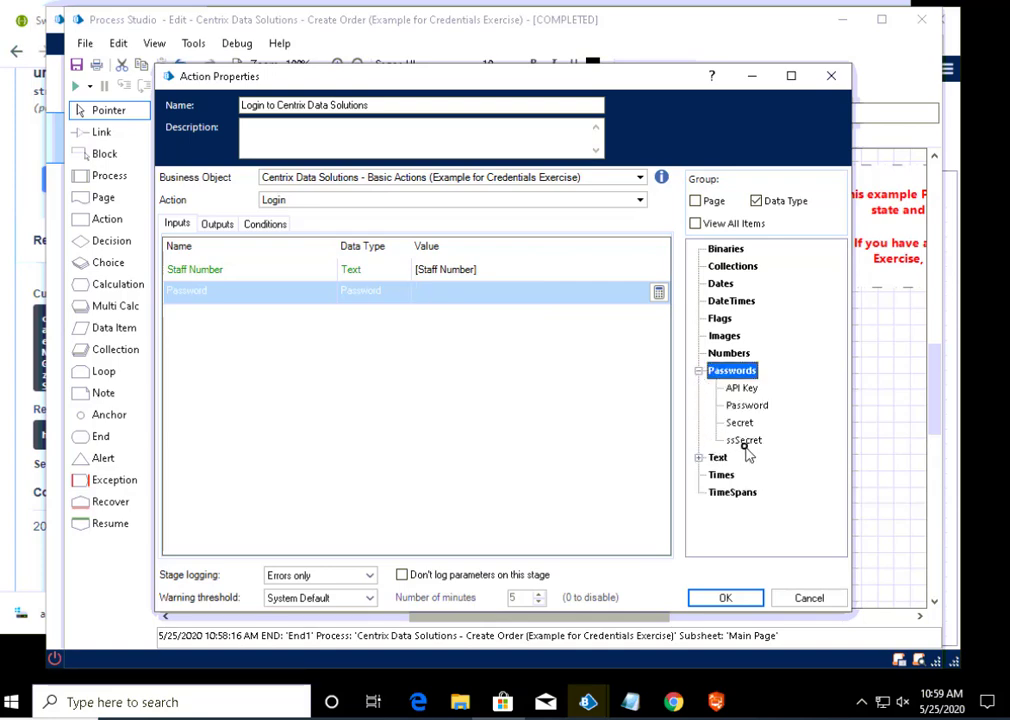
drag(748, 443, 476, 292)
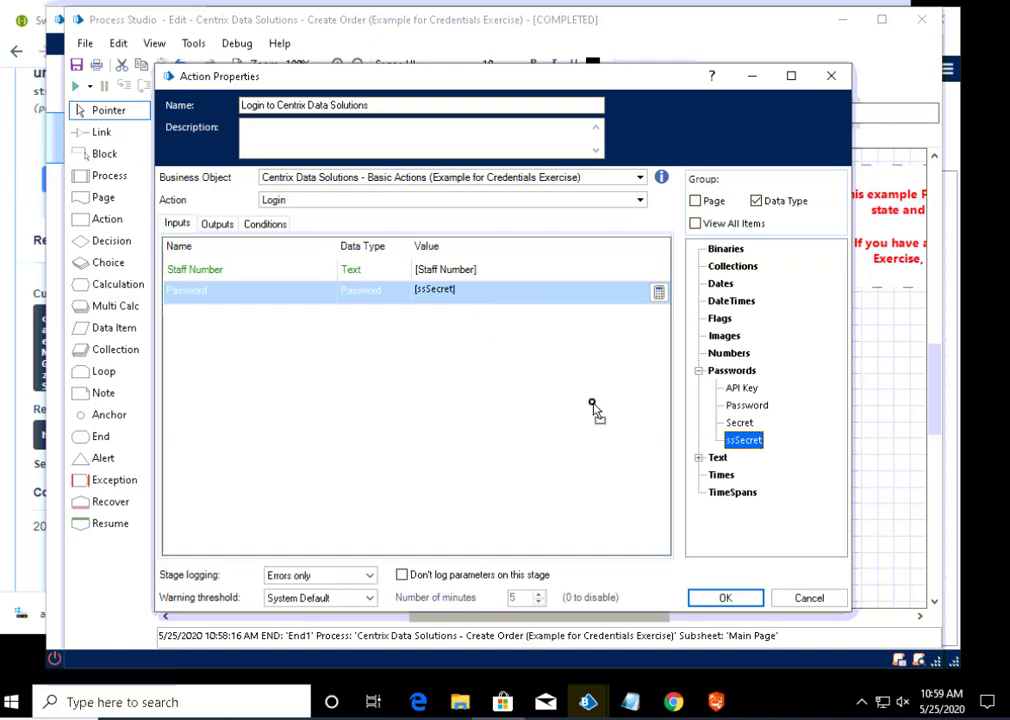
click(718, 597)
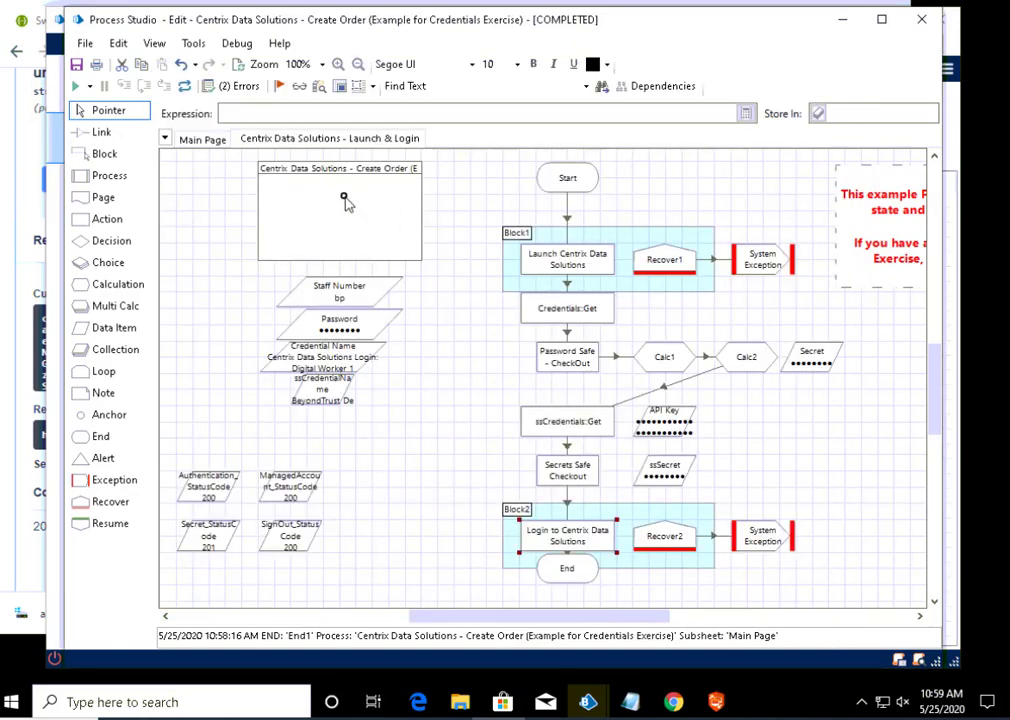
Reset and run the process with the new password source, close the launched Centrix application, and return to the Launch & Login page
click(184, 88)
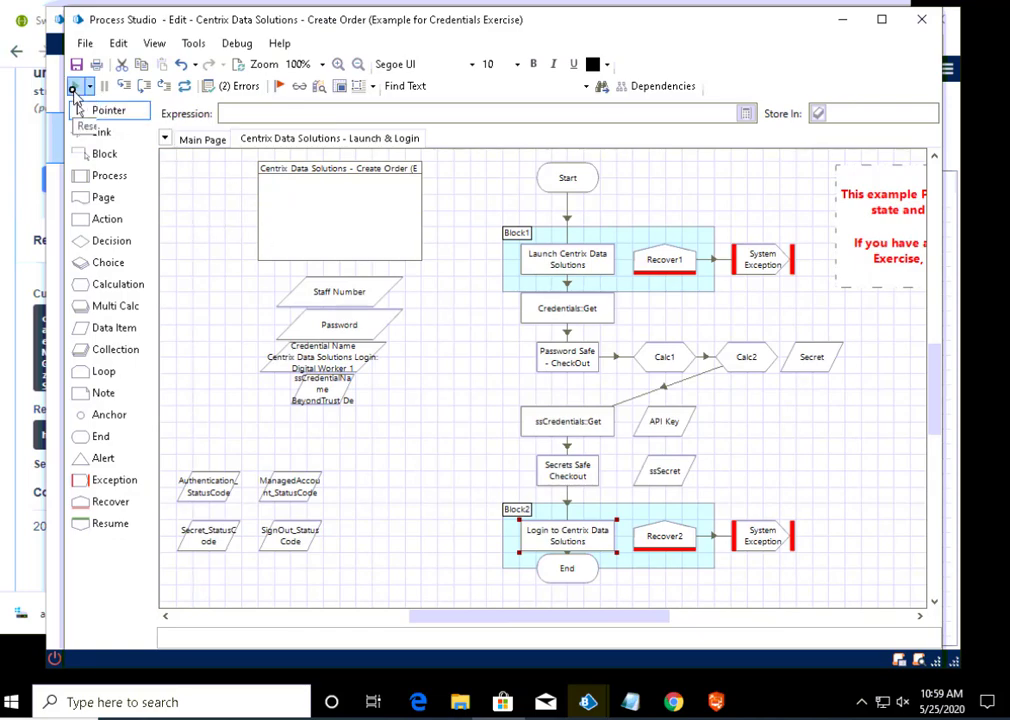
click(75, 86)
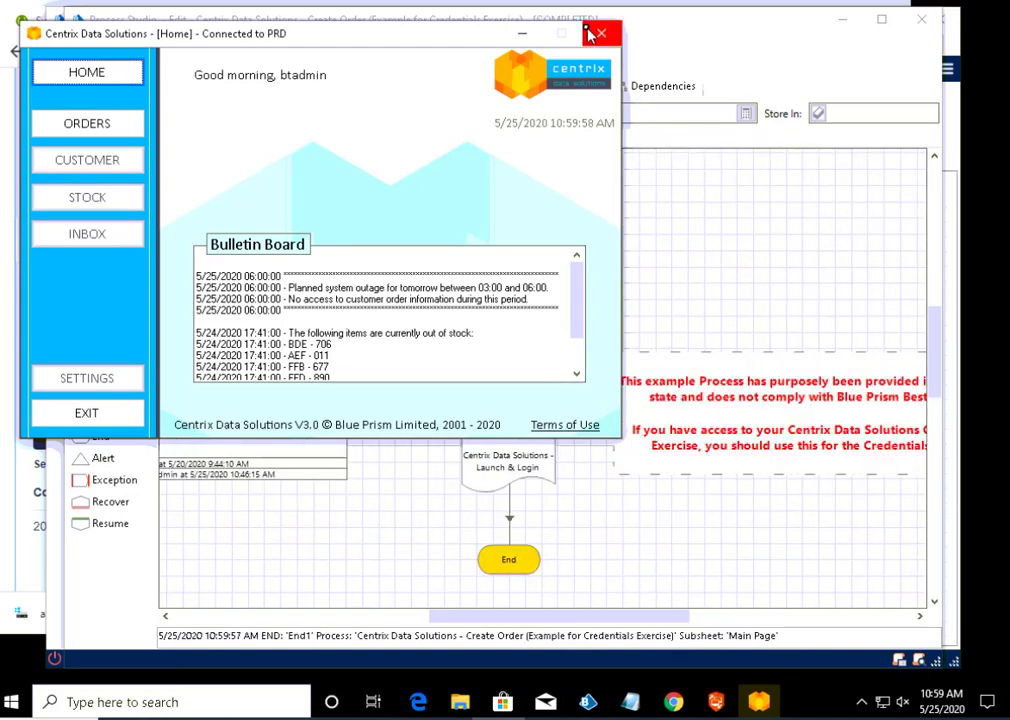
click(597, 33)
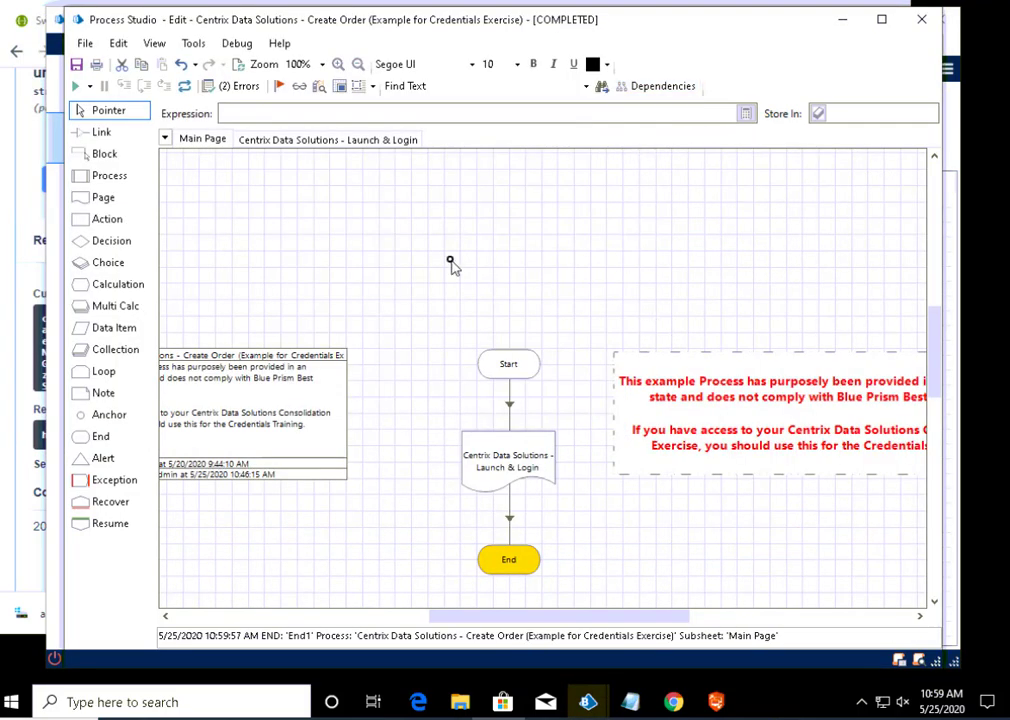
click(349, 142)
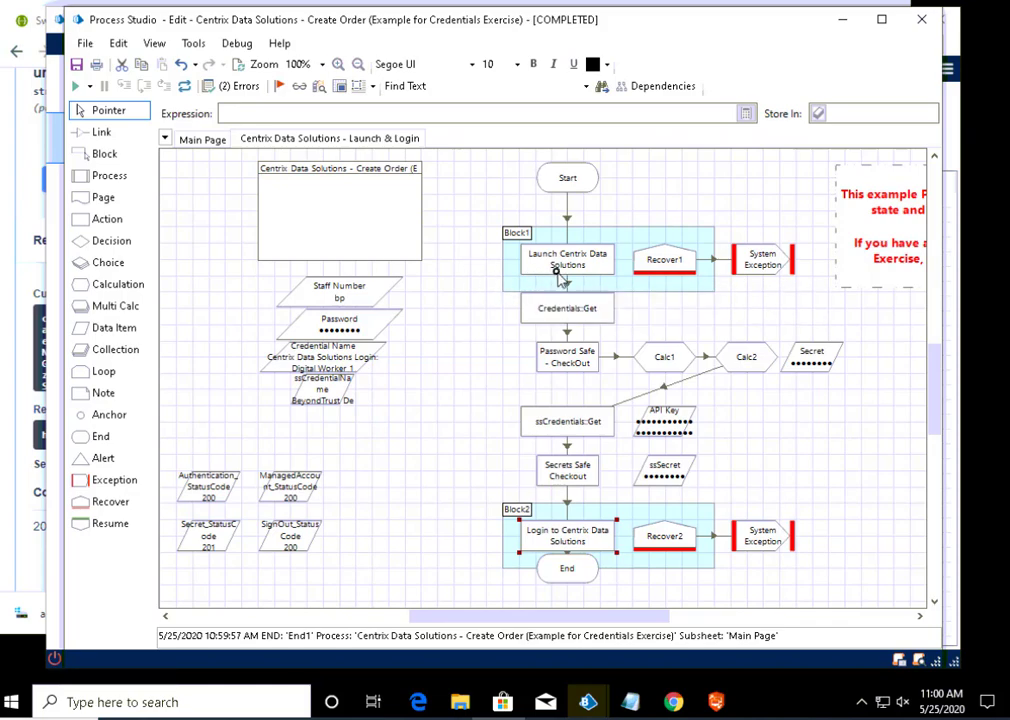
Review the input parameters of the Password Safe - CheckOut and Secrets Safe Checkout actions
double_click(548, 370)
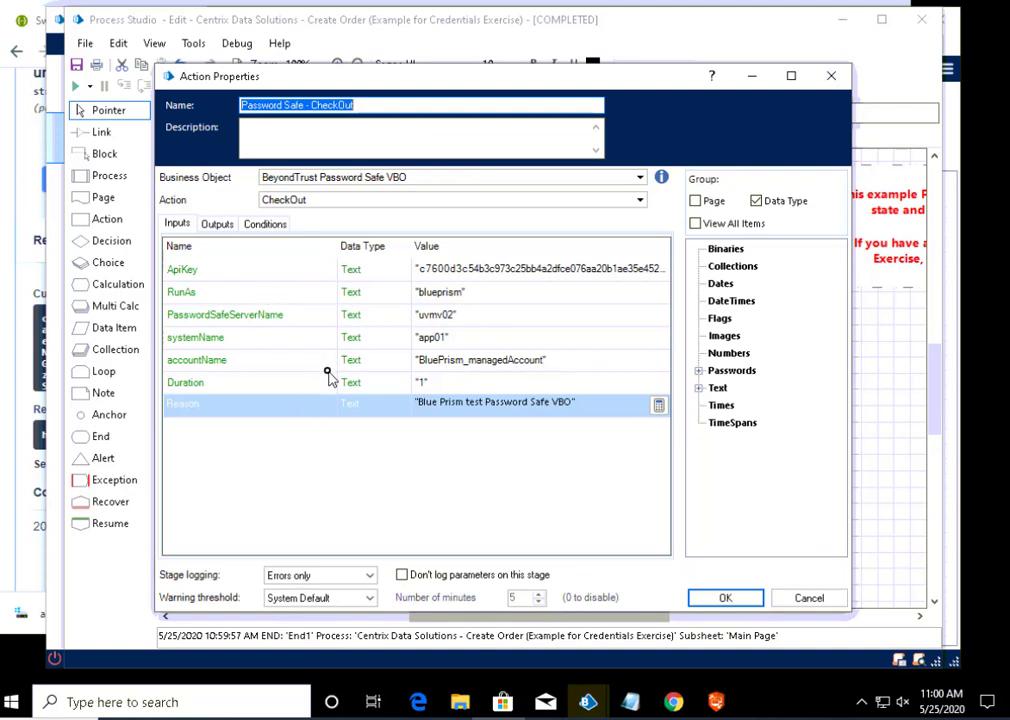
click(833, 78)
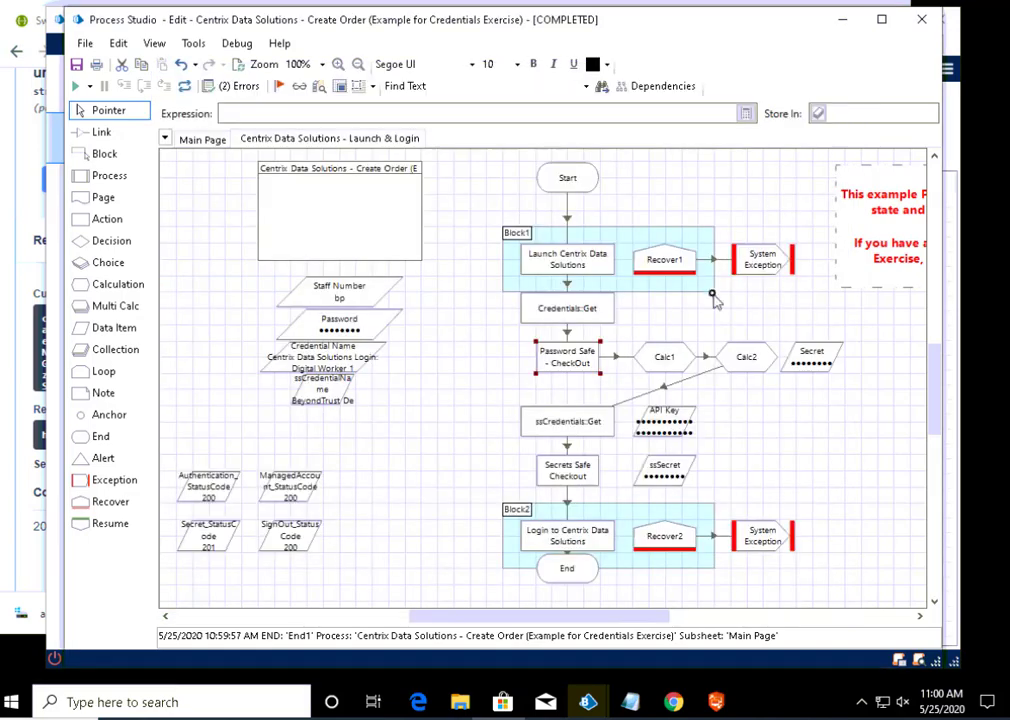
click(567, 473)
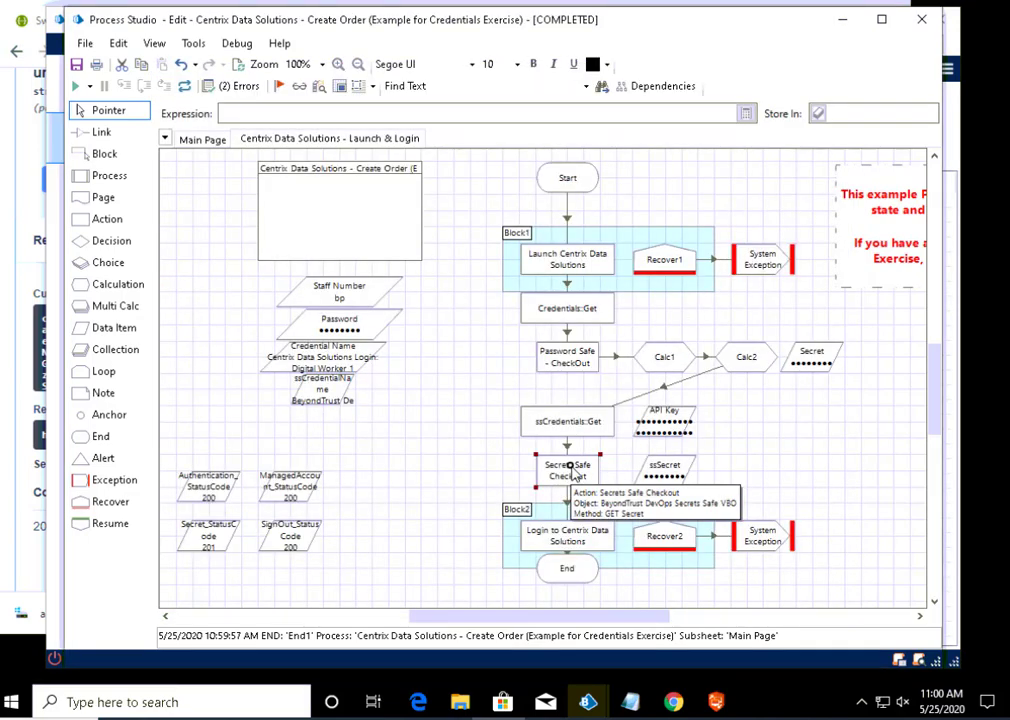
double_click(570, 470)
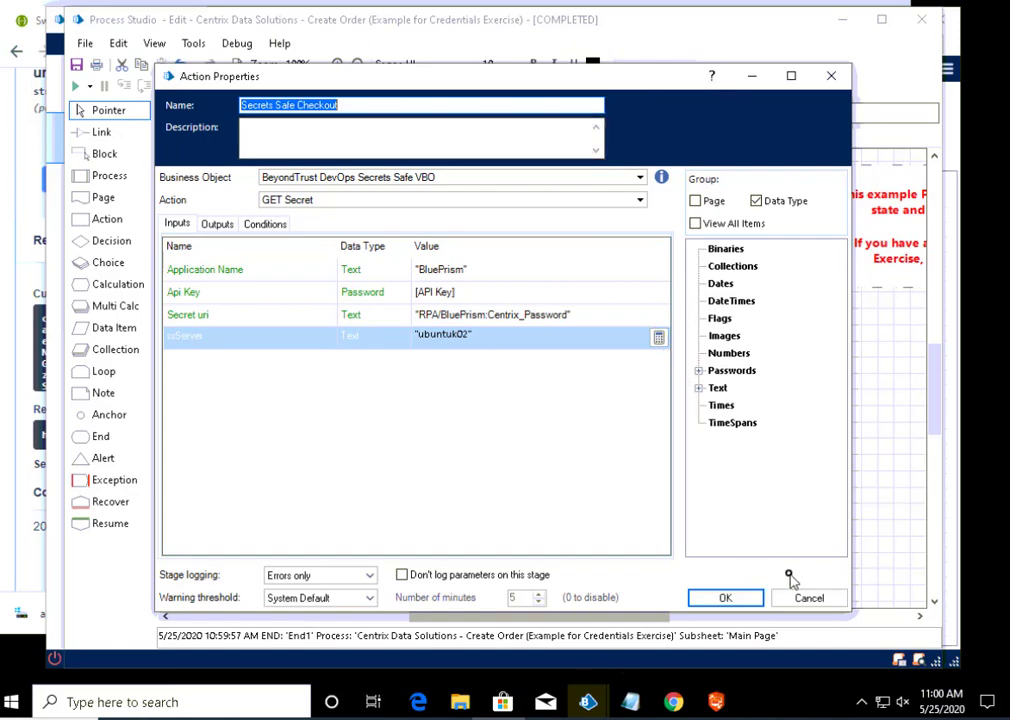
click(810, 599)
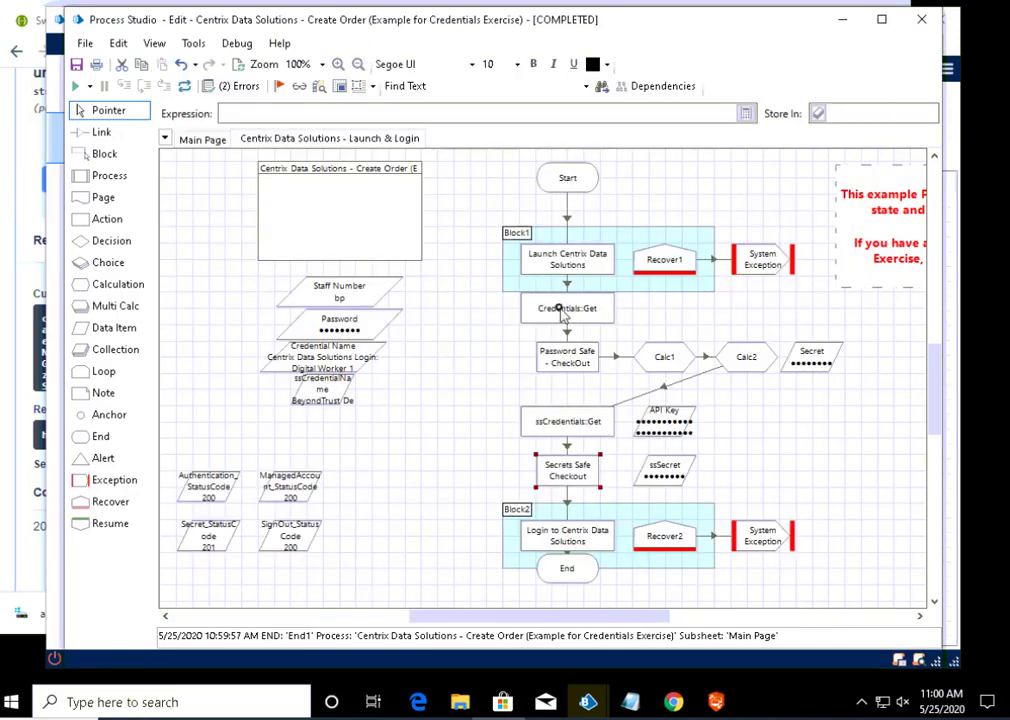